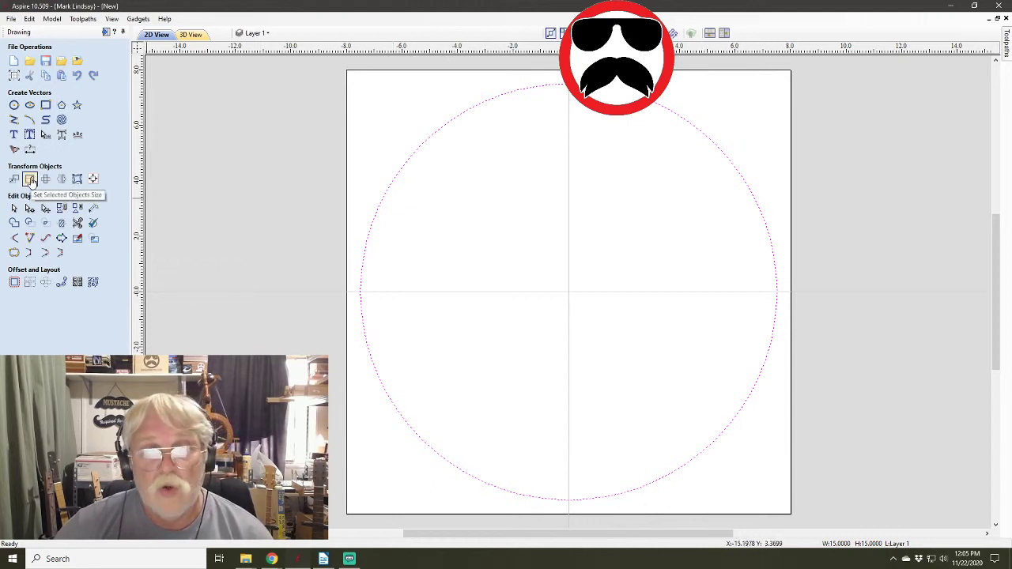
Check the dimensions of the large outer circle with the Set Size tool
left_click(30, 180)
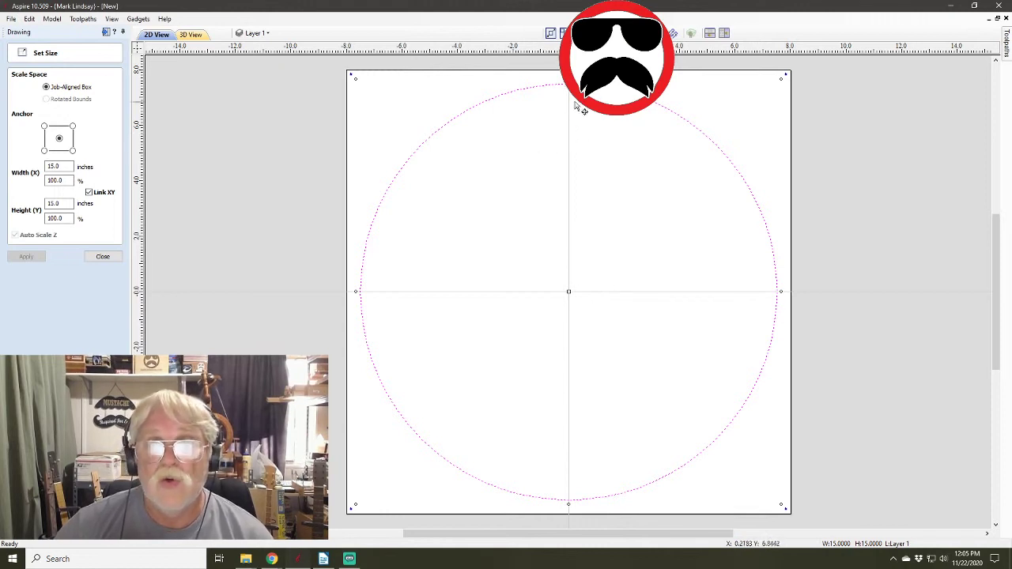
left_click(550, 236)
left_click(103, 256)
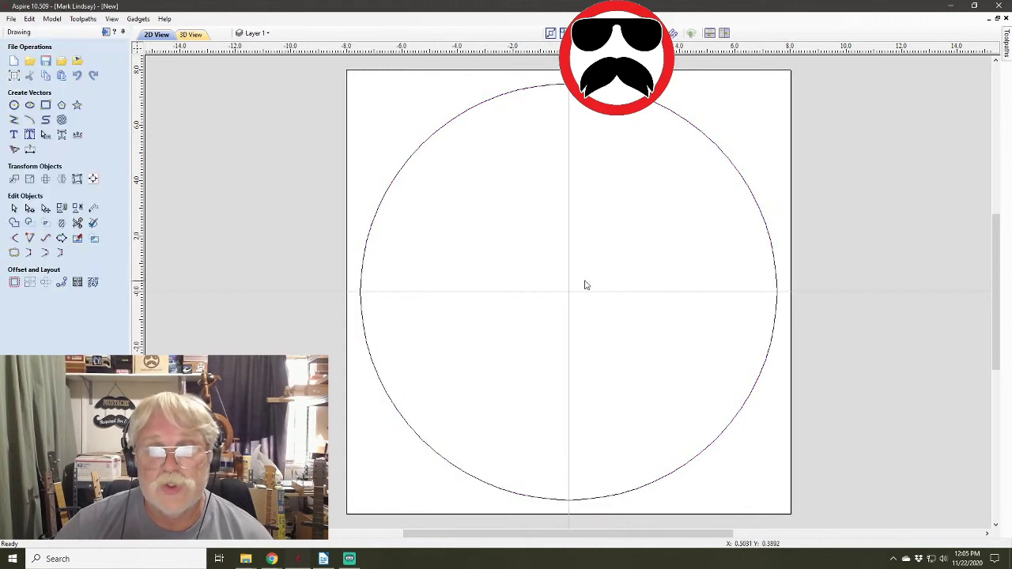
Draw a circle 12 inches in diameter centred at X 0, Y 0 inside the outer circle
left_click(14, 106)
left_click_drag(60, 128, 1, 129)
type("12")
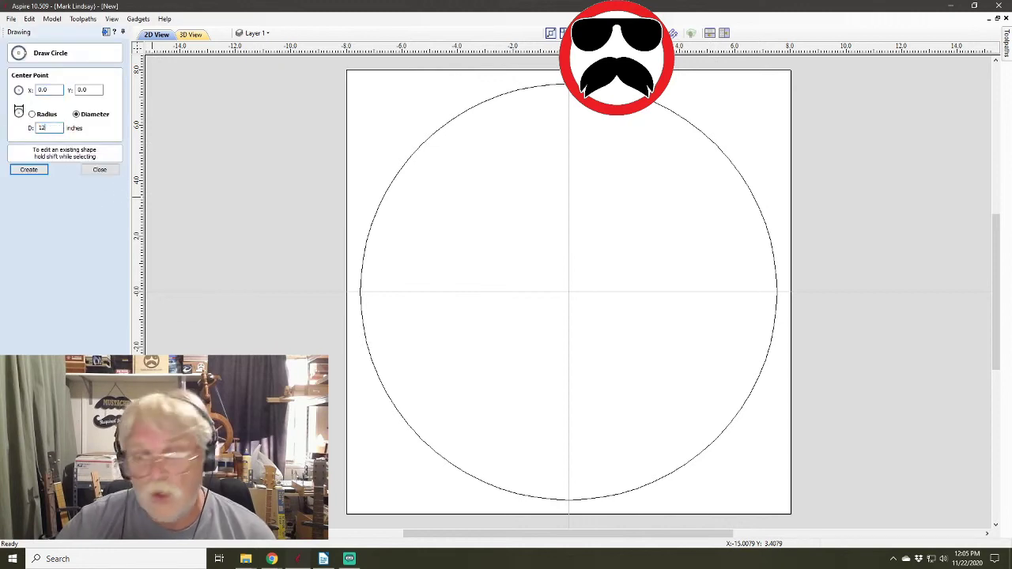
left_click(82, 92)
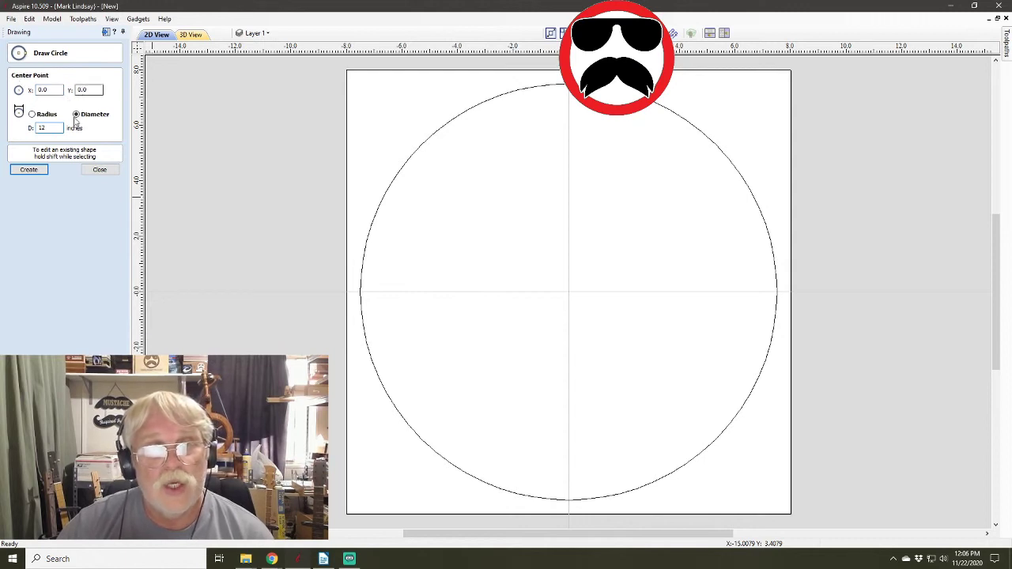
left_click(35, 172)
left_click(100, 170)
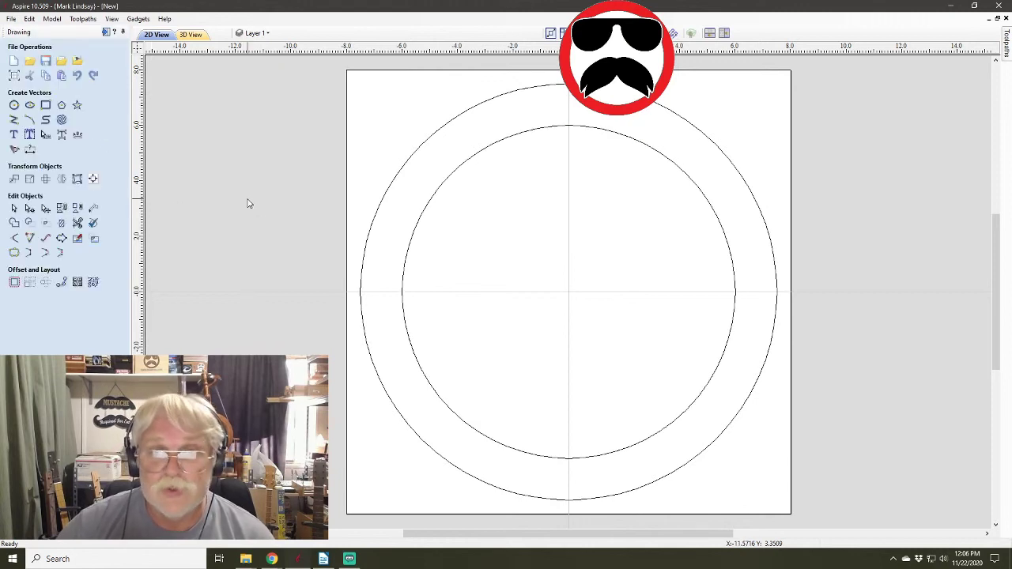
Add a new layer named Markers
left_click(267, 35)
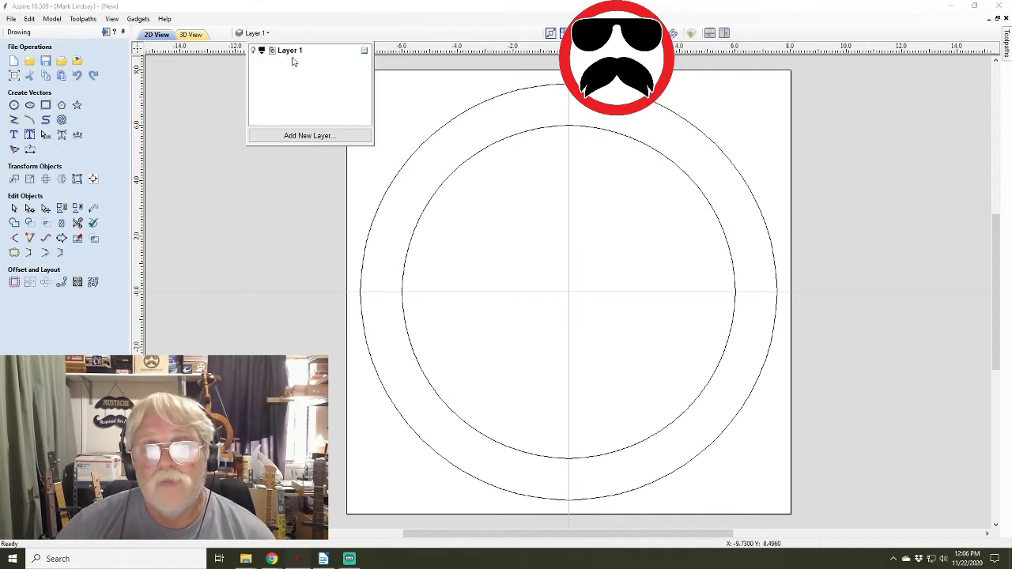
left_click(307, 136)
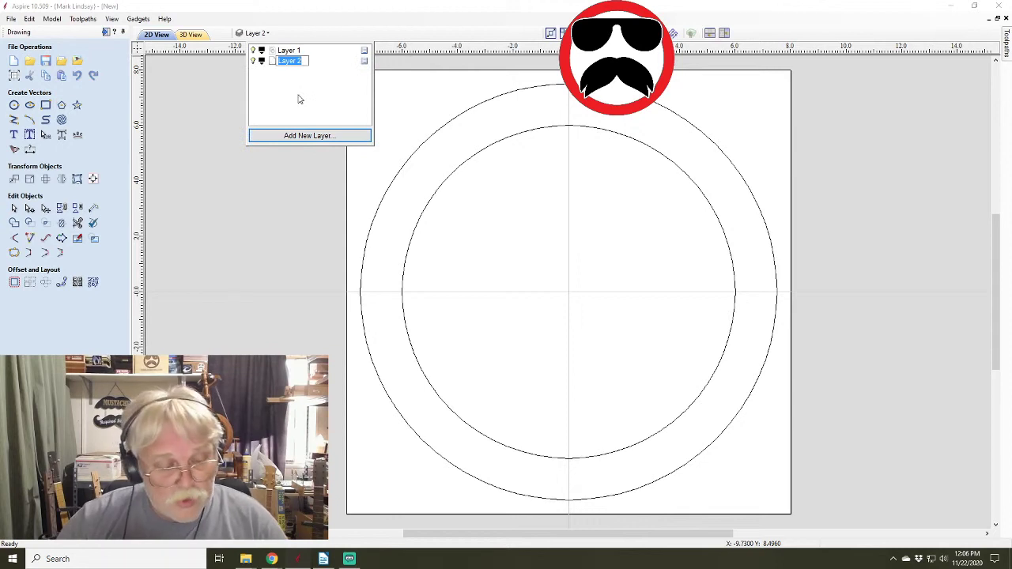
type("Markers")
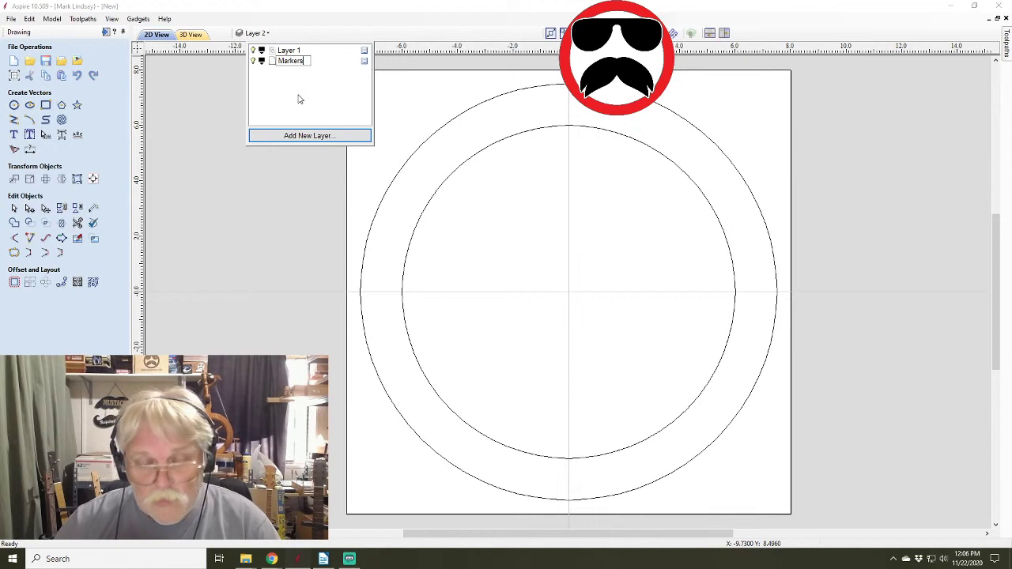
key("Return")
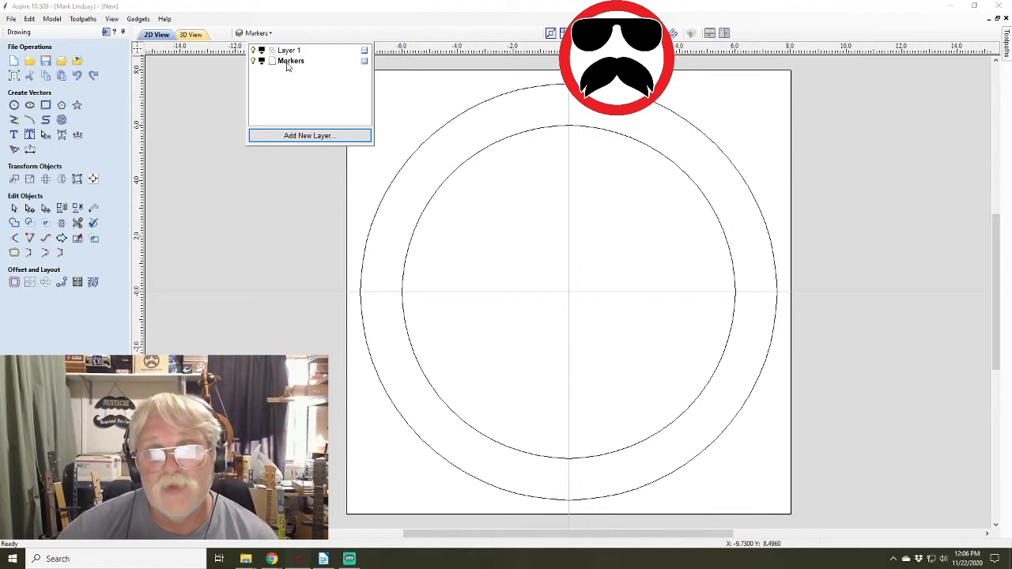
Move the inner 12-inch circle to the Markers layer
left_click(533, 173)
left_click(526, 135)
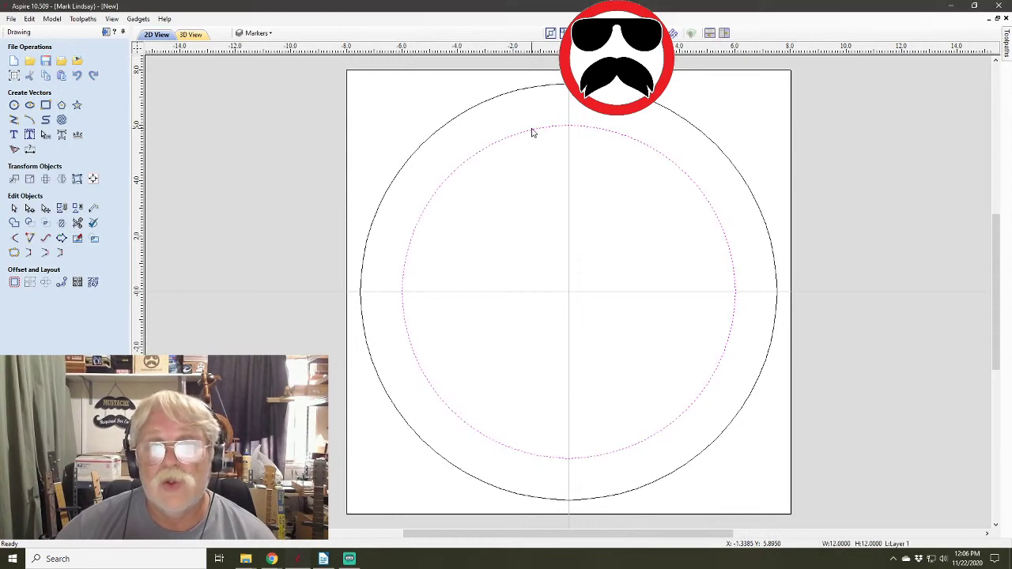
right_click(533, 132)
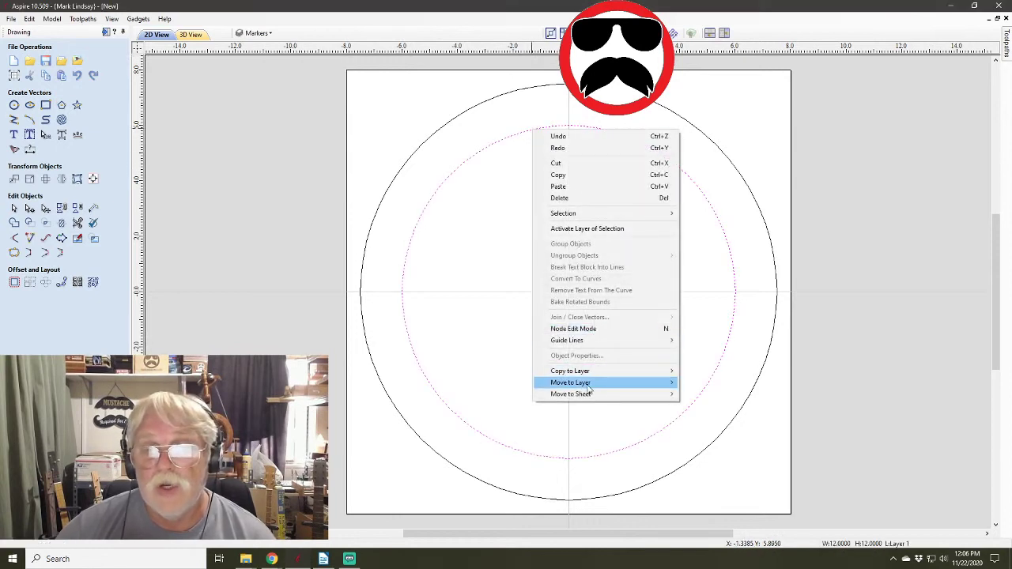
mouse_move(615, 384)
left_click(720, 394)
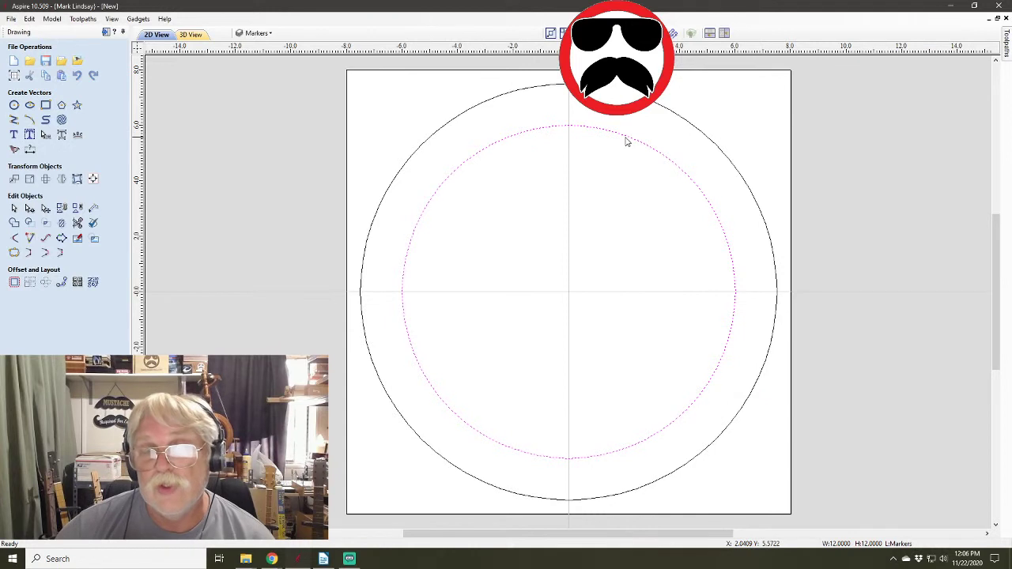
left_click(596, 204)
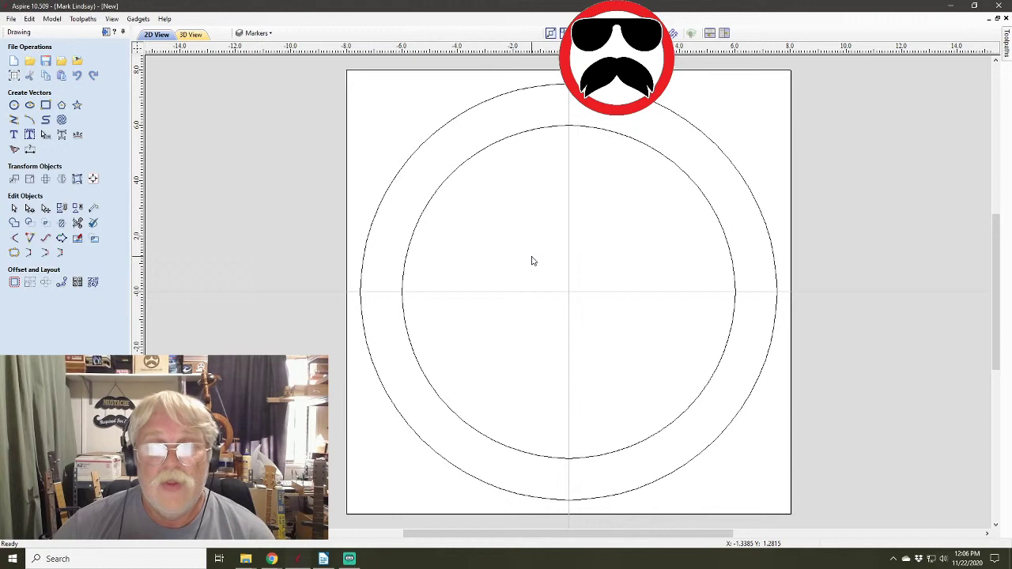
Draw a marker circle 0.25 inches in diameter at the topmost point of the inner circle, at X 0, Y 6
left_click(14, 106)
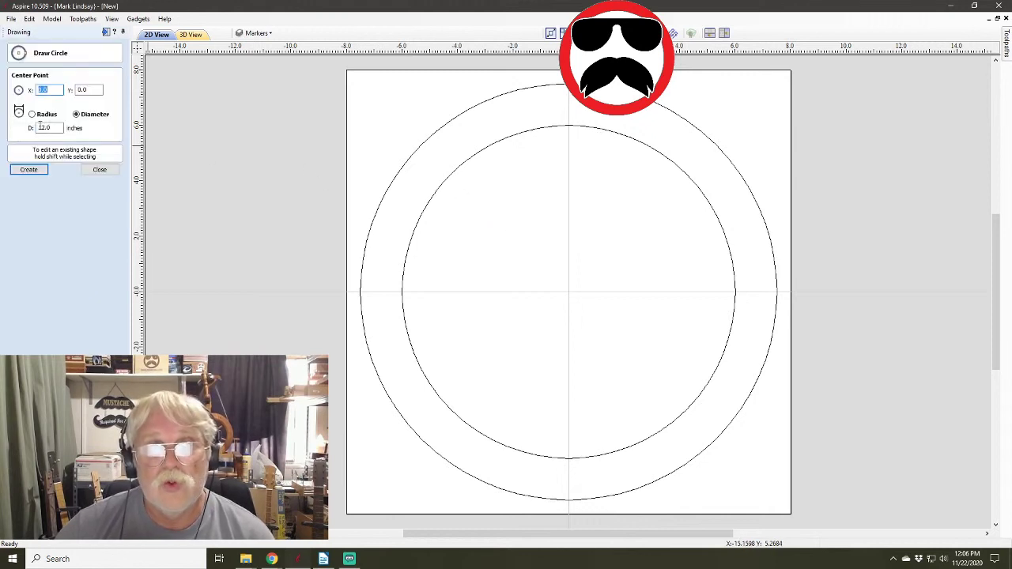
left_click_drag(55, 127, 32, 128)
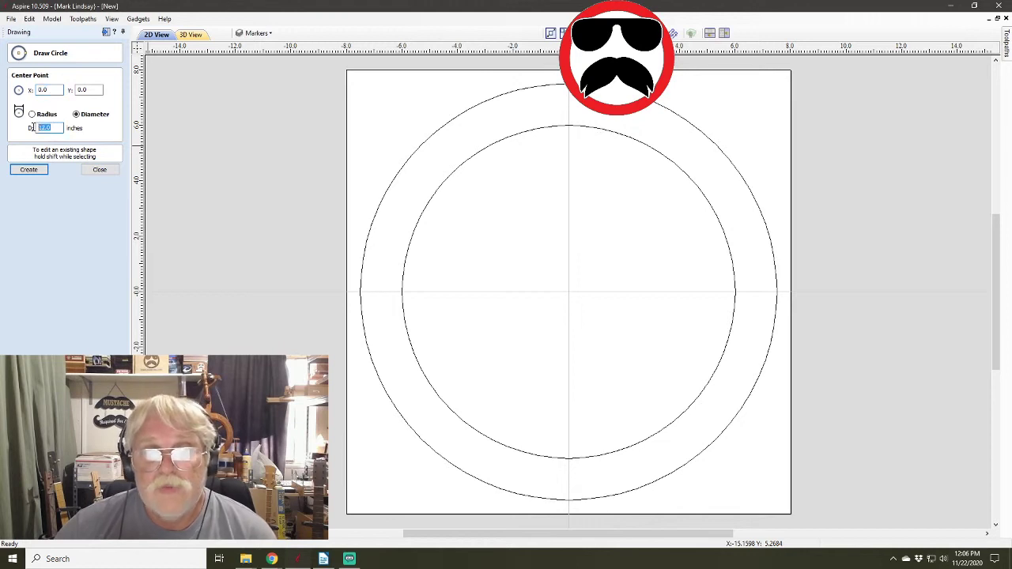
type(".25")
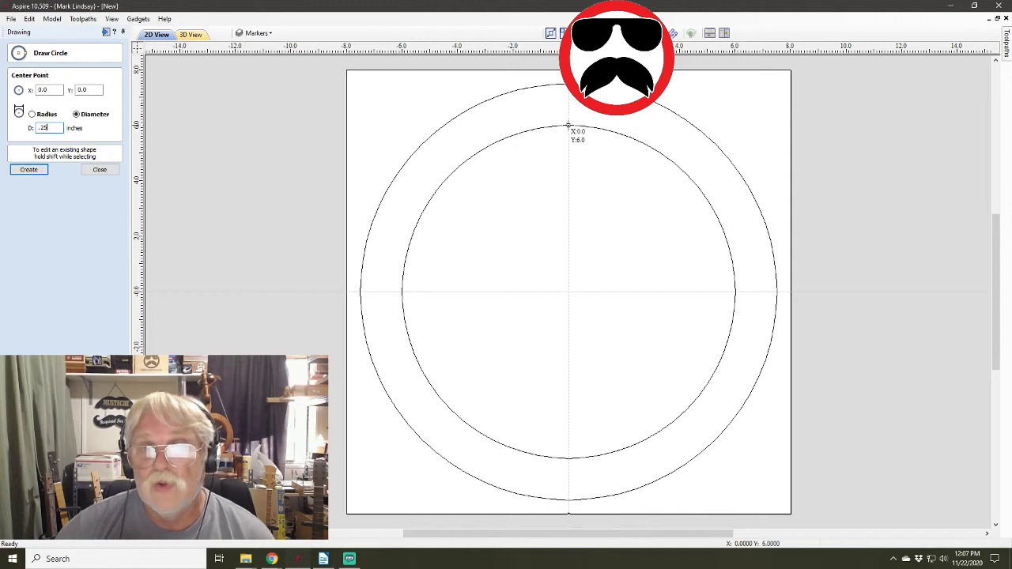
key("Return")
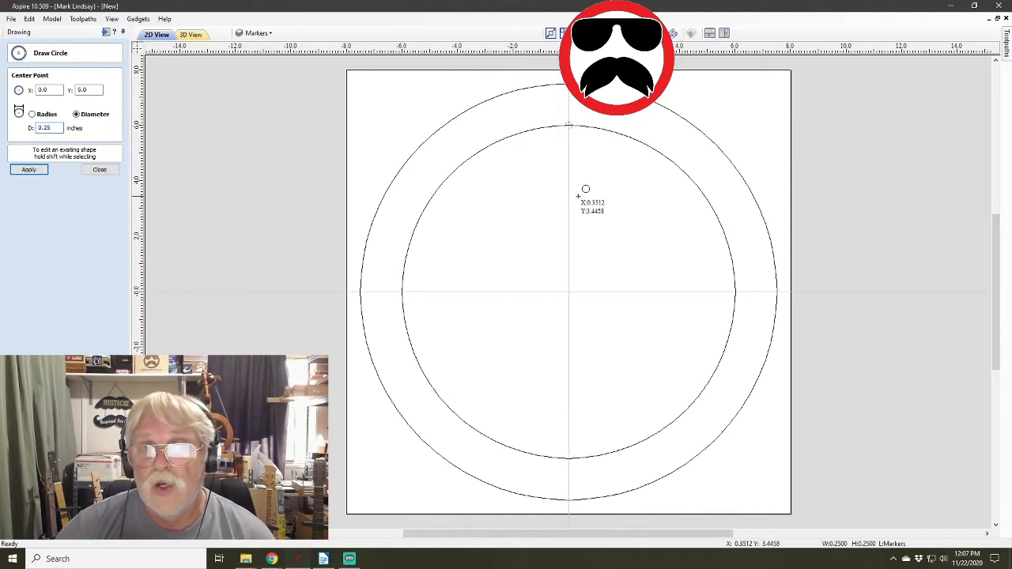
left_click(98, 170)
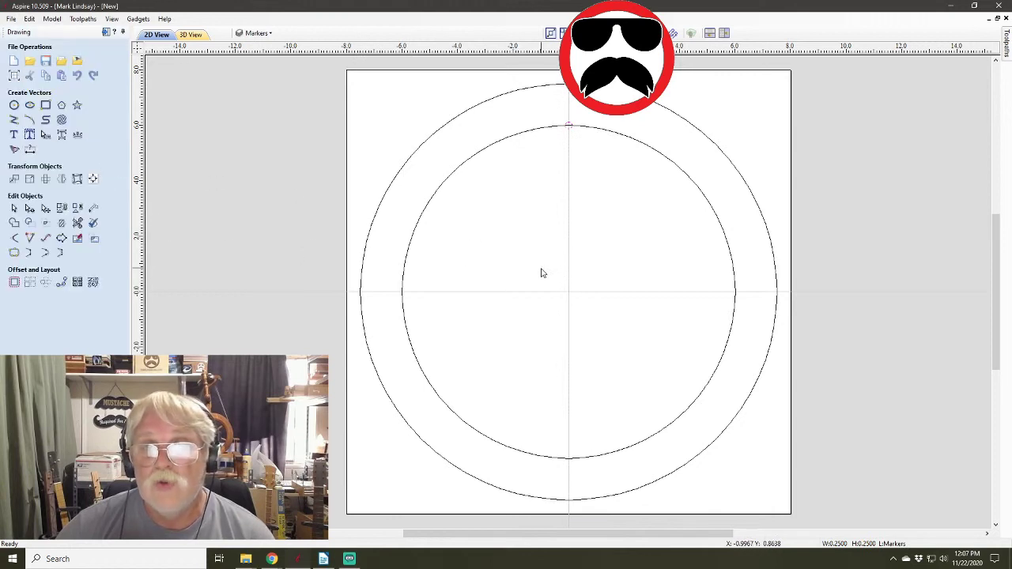
Make a circular copy of the small marker circle with 12 items over 360 degrees, rotated about X 0, Y 0
left_click(569, 129)
left_click(46, 282)
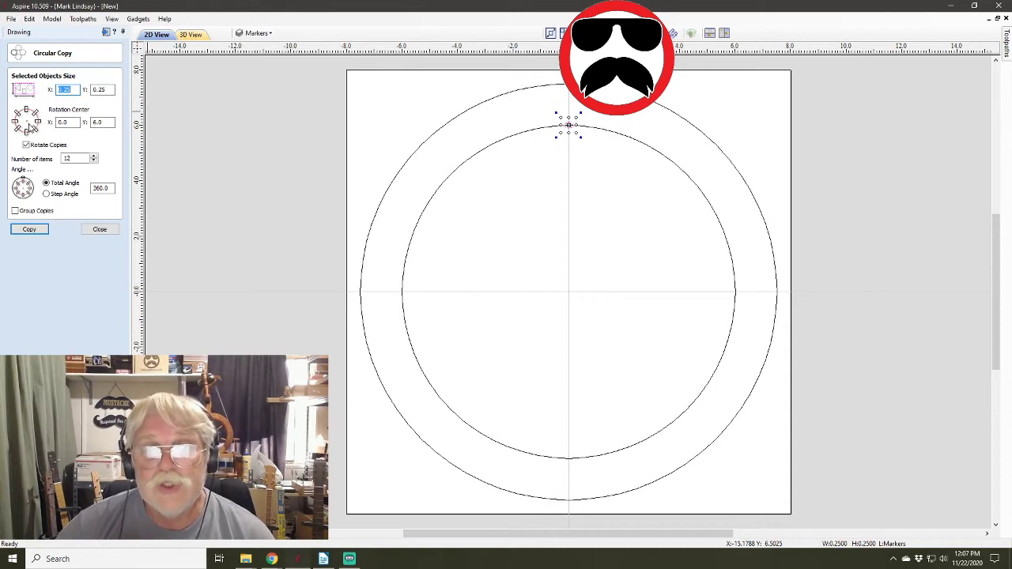
key("Tab")
key("Tab")
key("Tab")
type("0")
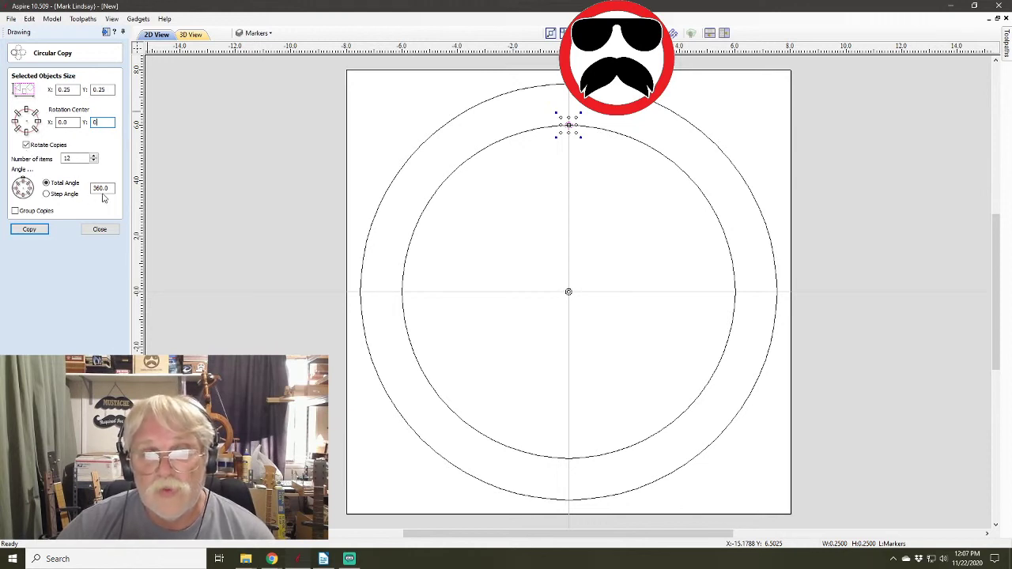
left_click(28, 230)
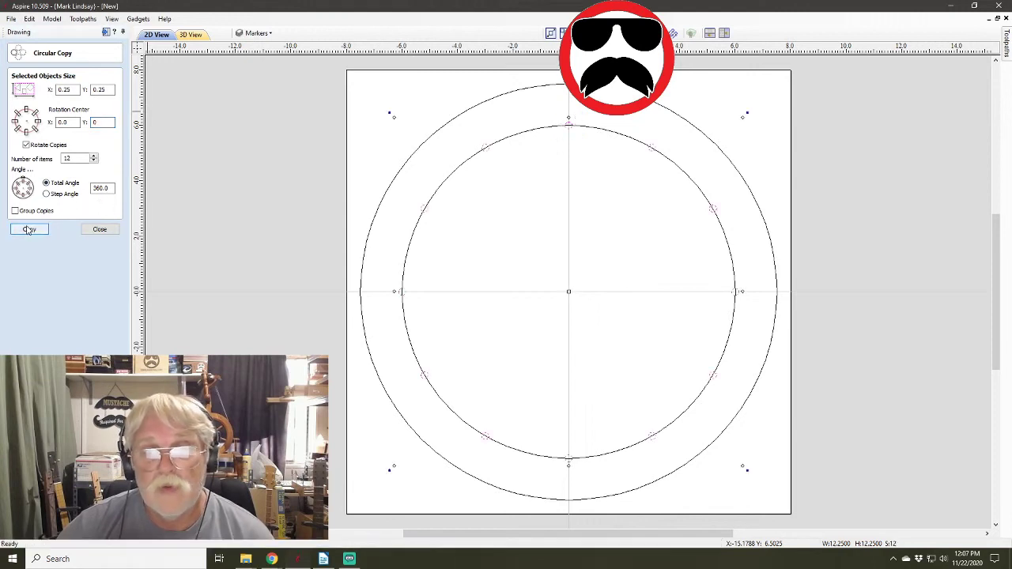
left_click(99, 230)
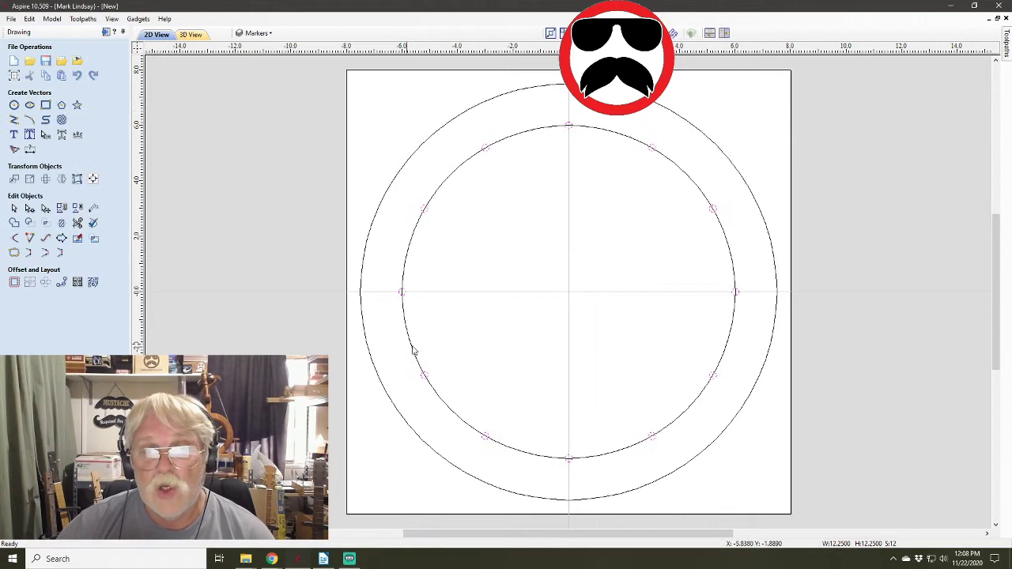
left_click(554, 355)
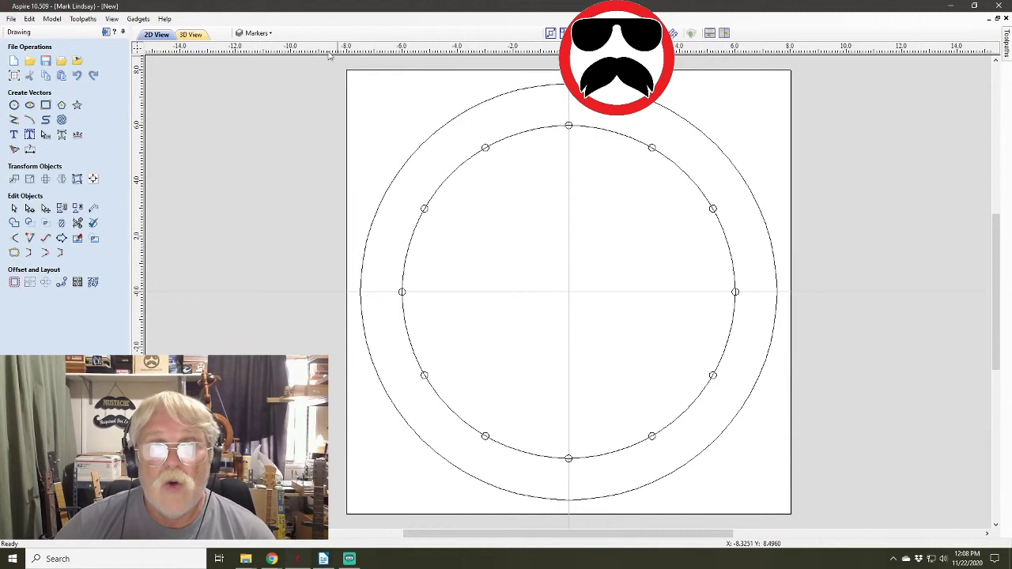
Make Layer 1 active and place the text 12, 1 inch high and centre-aligned, on the topmost marker circle
left_click(265, 33)
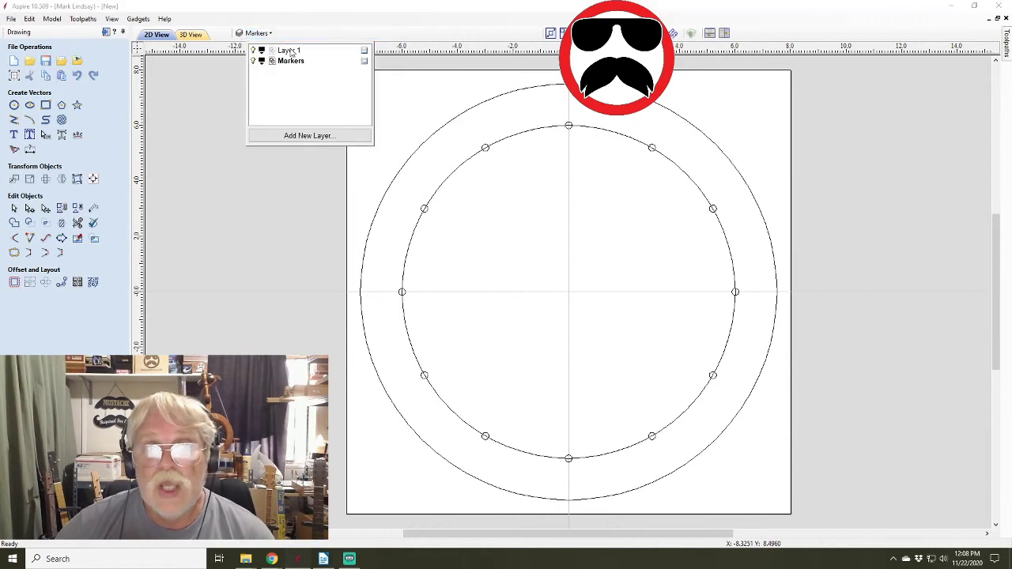
left_click(289, 51)
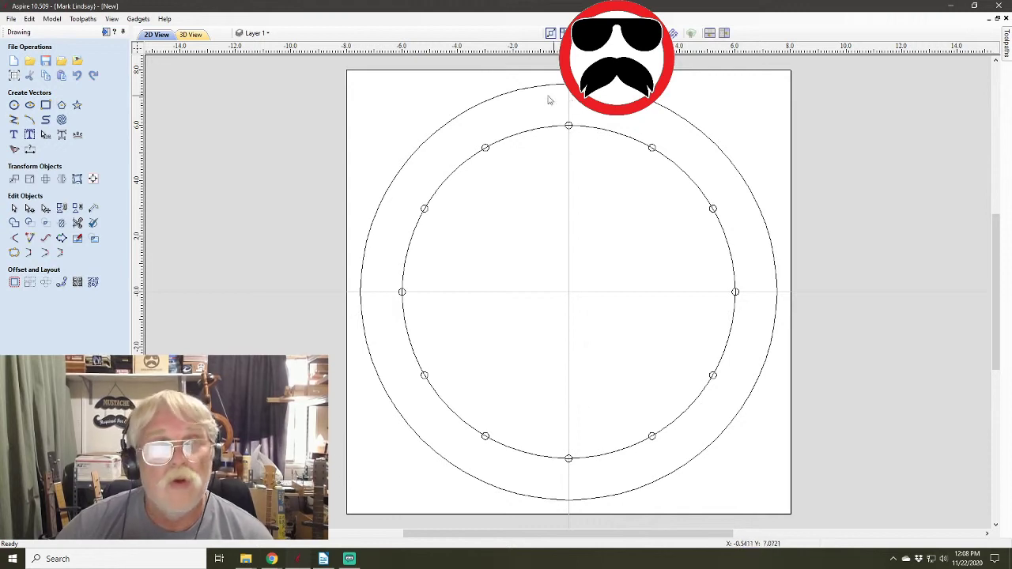
left_click(14, 136)
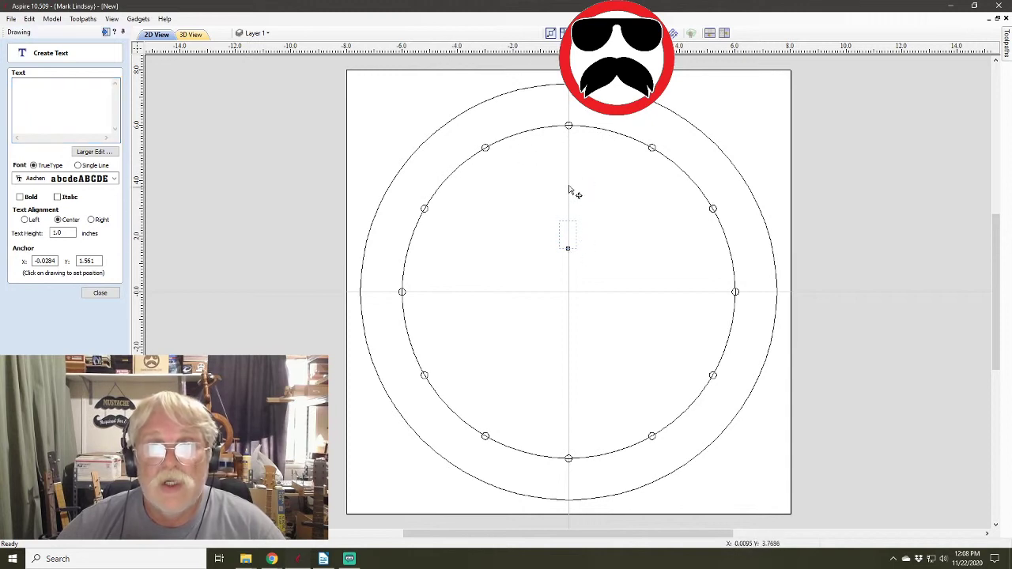
left_click(569, 127)
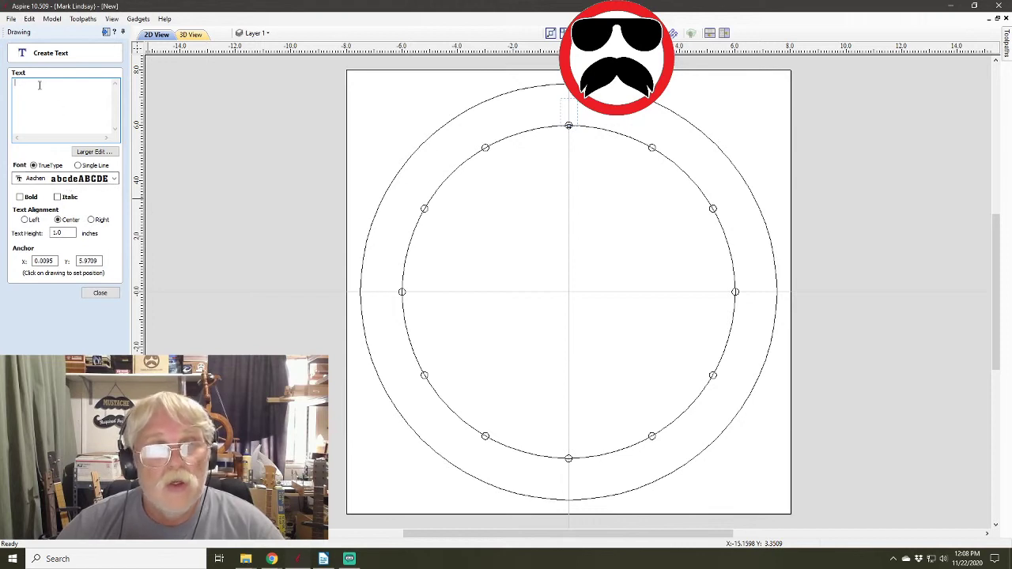
type("12")
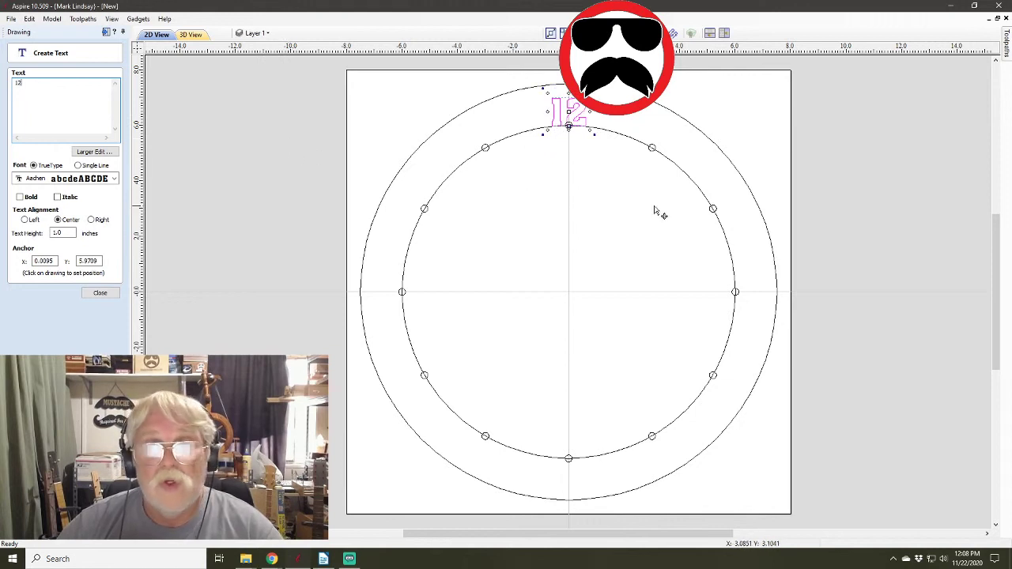
Place the numerals 1, 2, 3 and 4 as separate texts on the next four marker circles clockwise from 12
left_click(653, 152)
type("1")
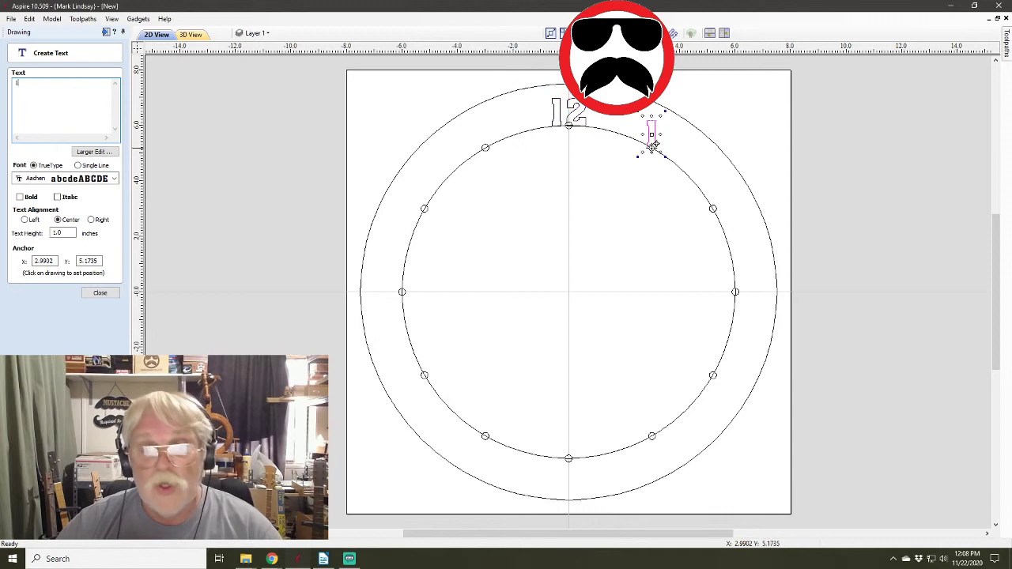
left_click(714, 210)
type("2")
left_click(736, 293)
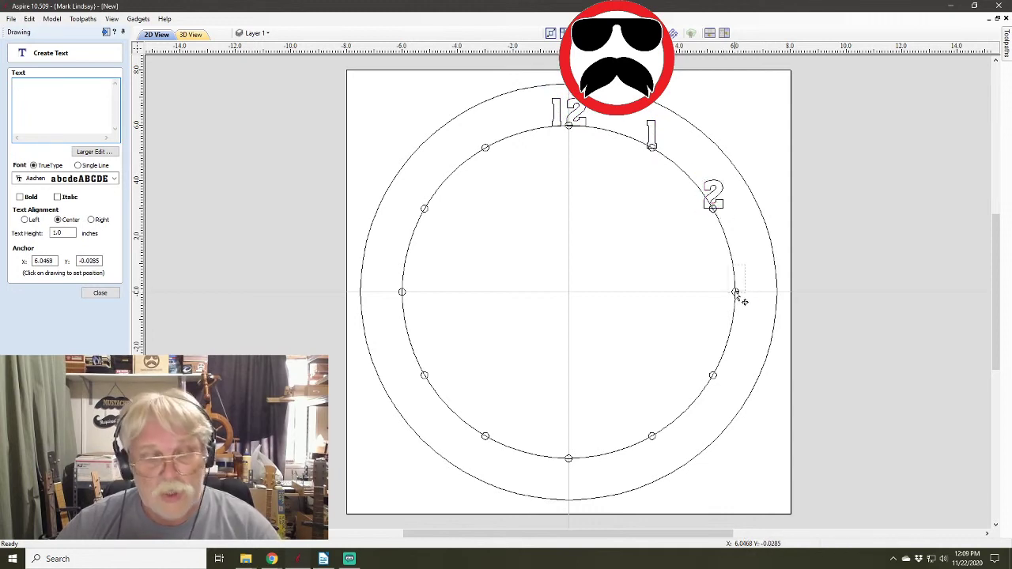
type("3")
left_click(713, 376)
type("4")
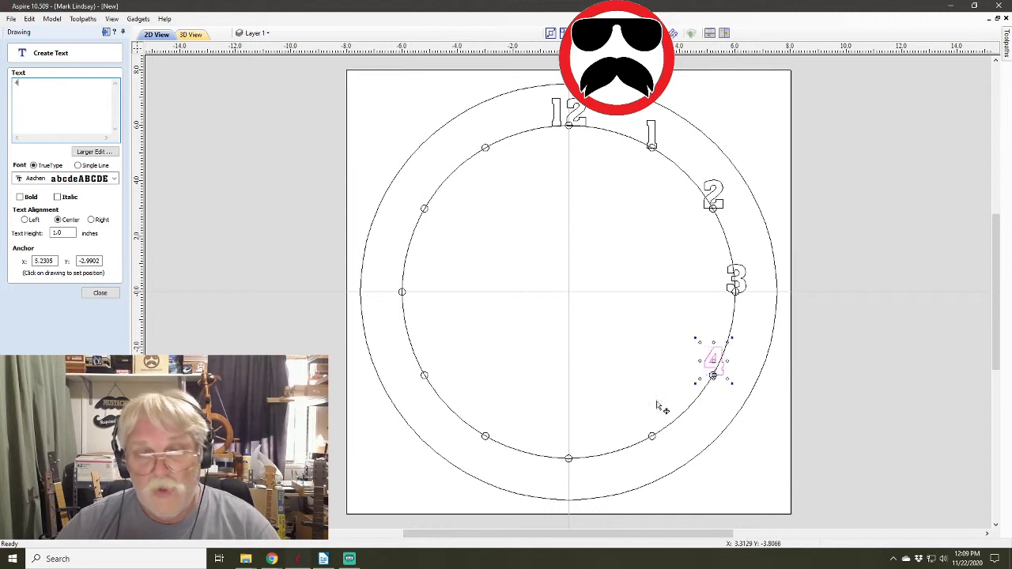
Place the numerals 5, 6, 7 and 8 as separate texts on the four marker circles following 4 clockwise
left_click(652, 438)
type("5")
left_click(569, 459)
type("6")
left_click(487, 439)
type("7")
left_click(425, 376)
type("8")
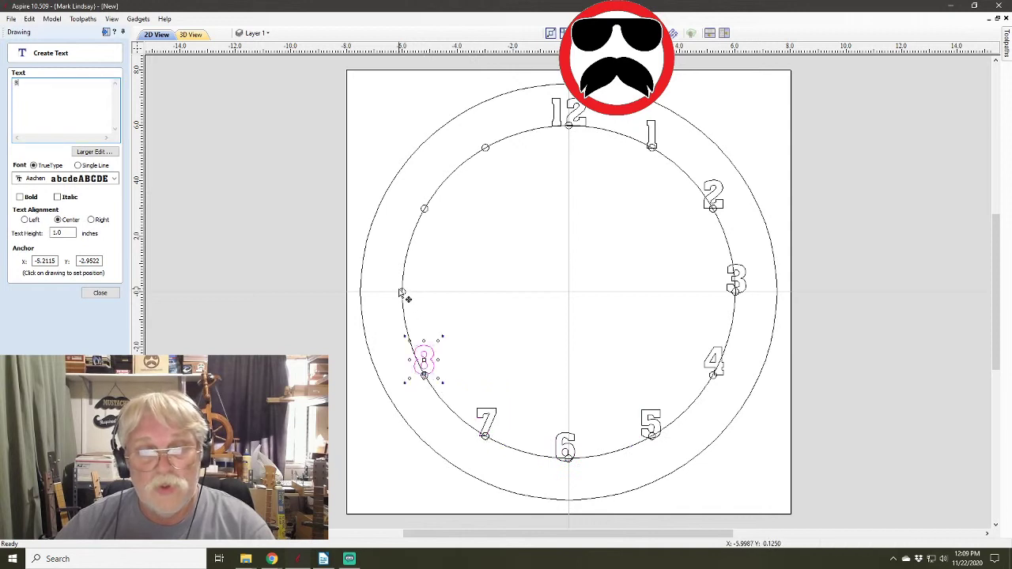
Place the numerals 9, 10 and 11 on the remaining three marker circles, finish text creation and clear the selection
left_click(402, 293)
type("9")
left_click(424, 210)
type("10")
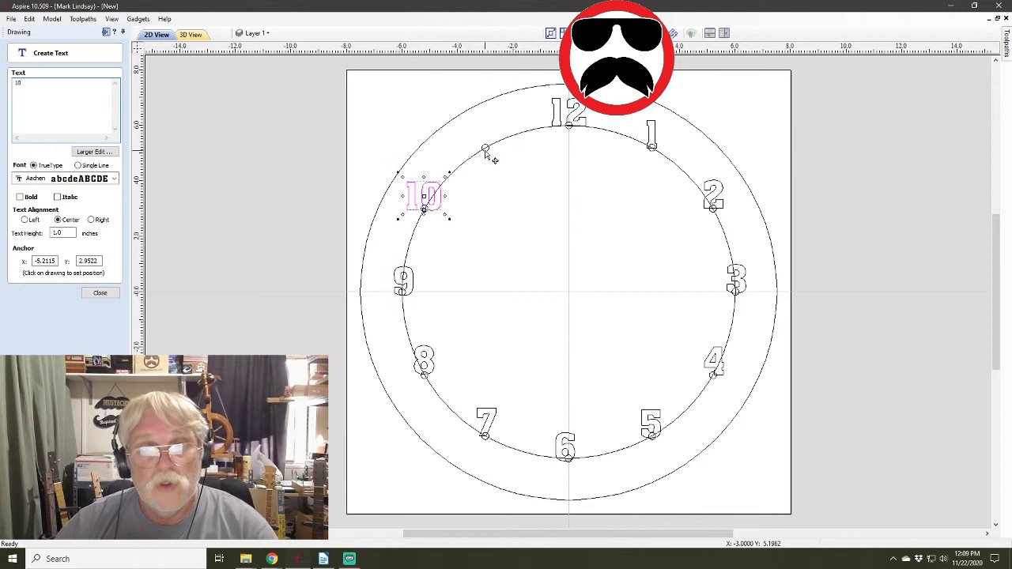
left_click(484, 149)
type("11")
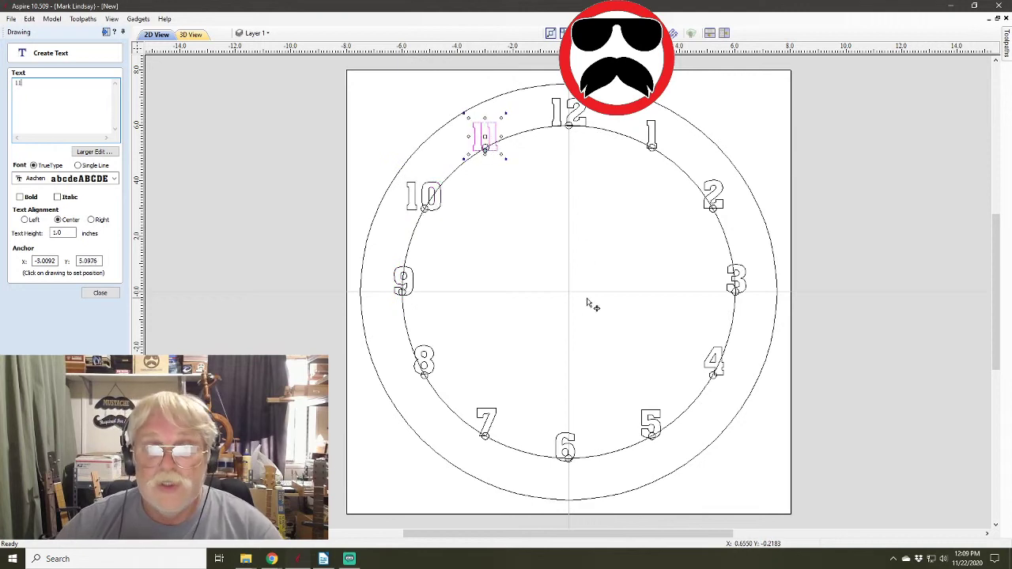
left_click(100, 293)
left_click(592, 235)
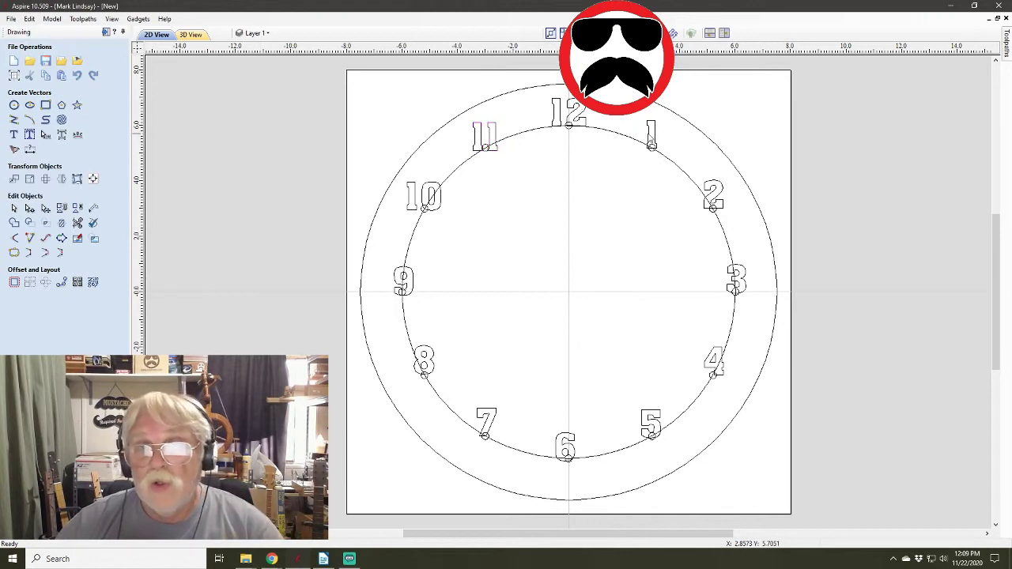
Move the numeral 1 so that its centre snaps to the centre of its marker circle
left_click(650, 139)
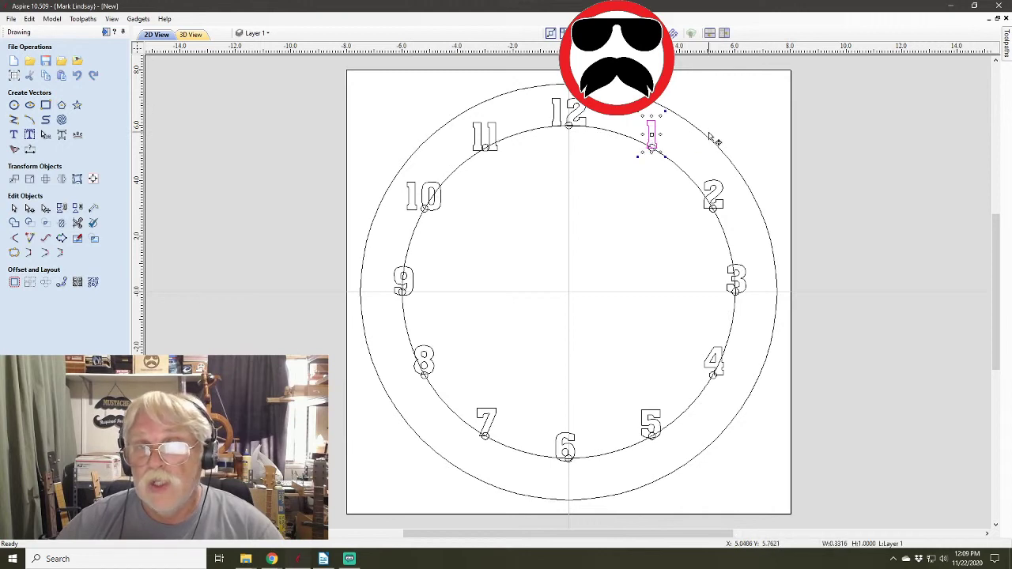
left_click(657, 136)
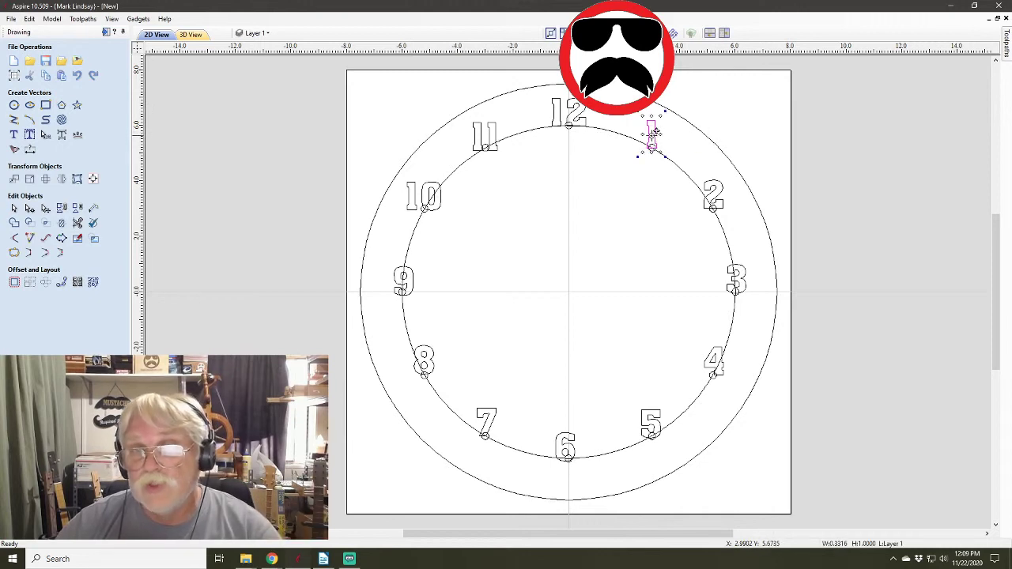
scroll(656, 133, "up", 5)
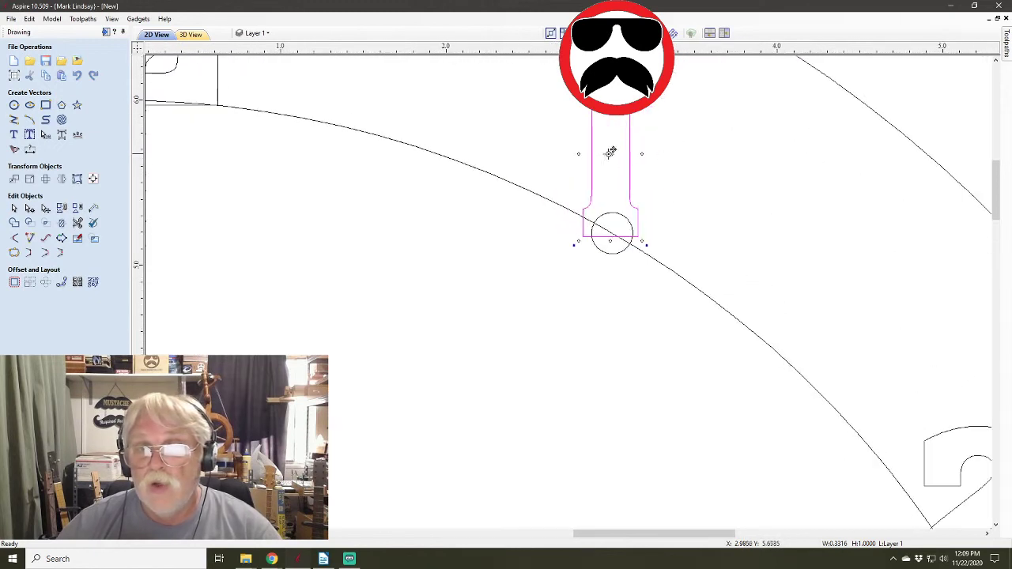
left_click_drag(612, 152, 613, 235)
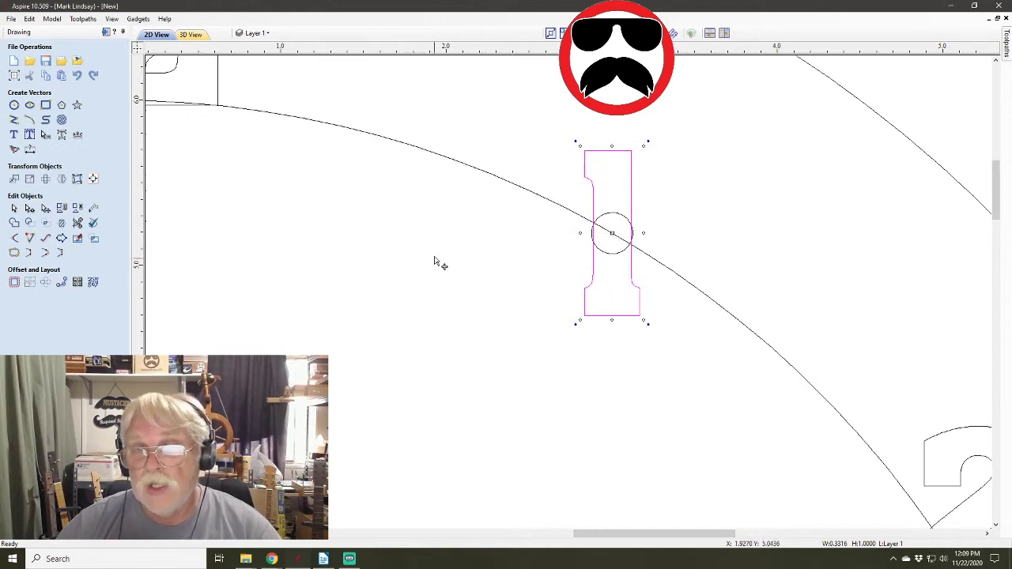
scroll(502, 226, "down", 3)
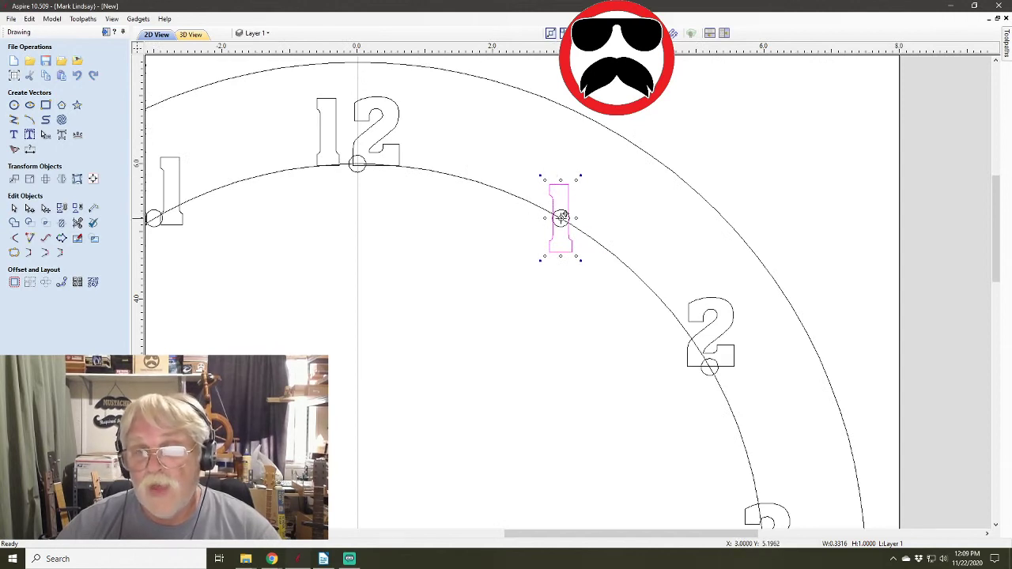
Centre the numeral 2 on its marker circle and clear the selection
left_click(714, 310)
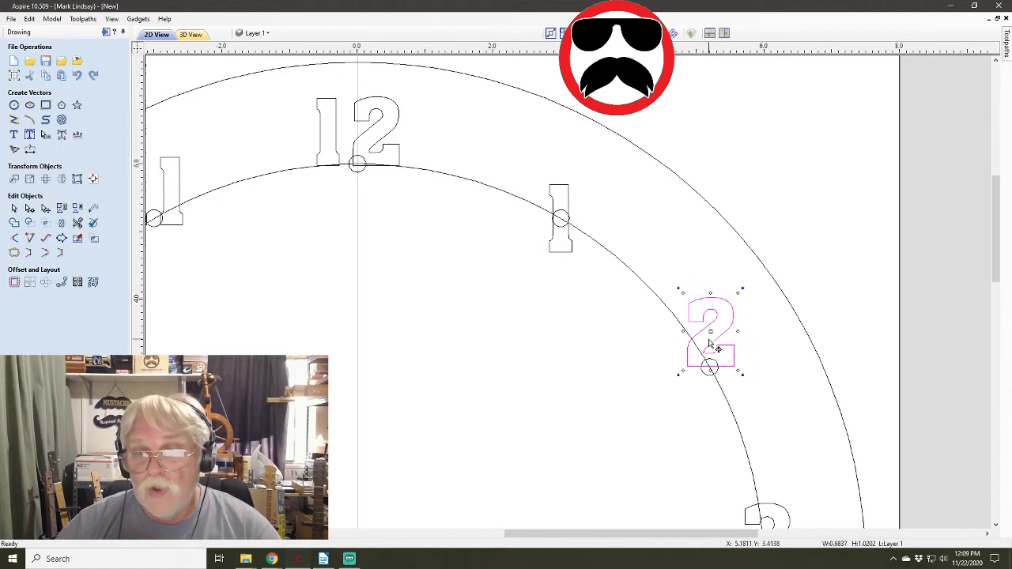
left_click_drag(714, 328, 709, 367)
scroll(689, 383, "down", 2)
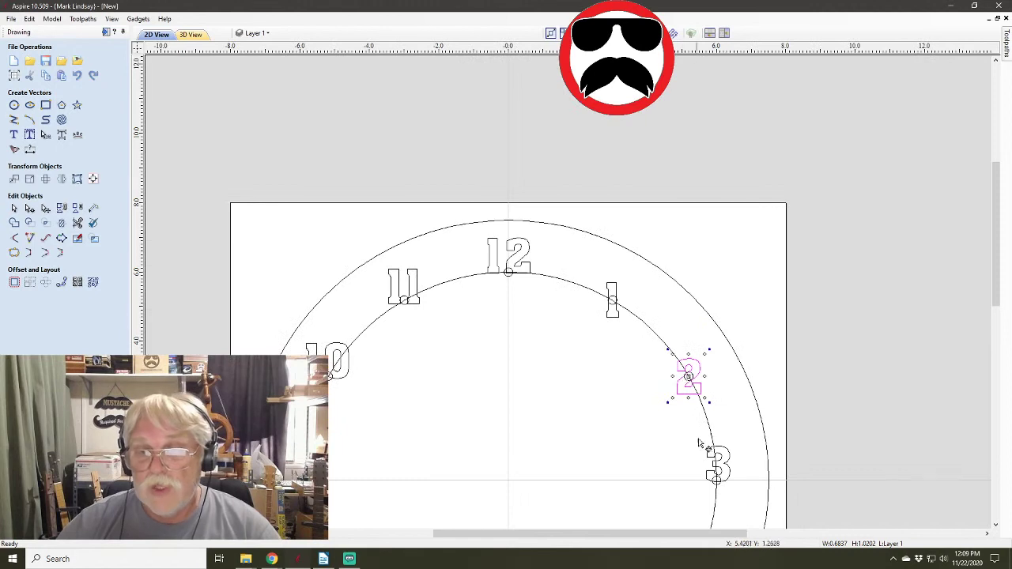
scroll(735, 468, "up", 3)
key("Escape")
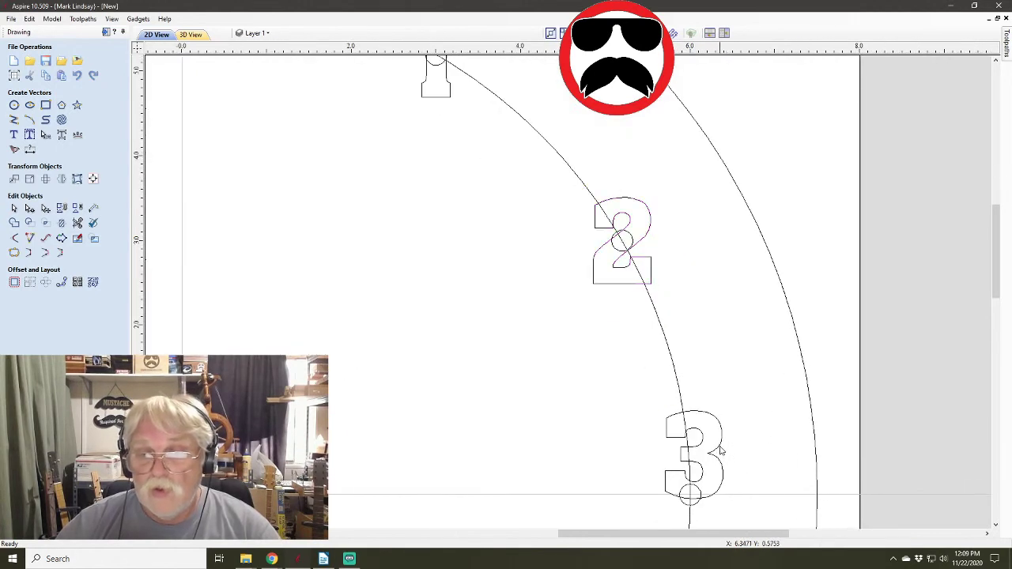
Centre the numeral 3 on its marker circle at the horizontal centre line and deselect it
left_click(716, 454)
left_click_drag(693, 457, 690, 496)
scroll(705, 330, "down", 3)
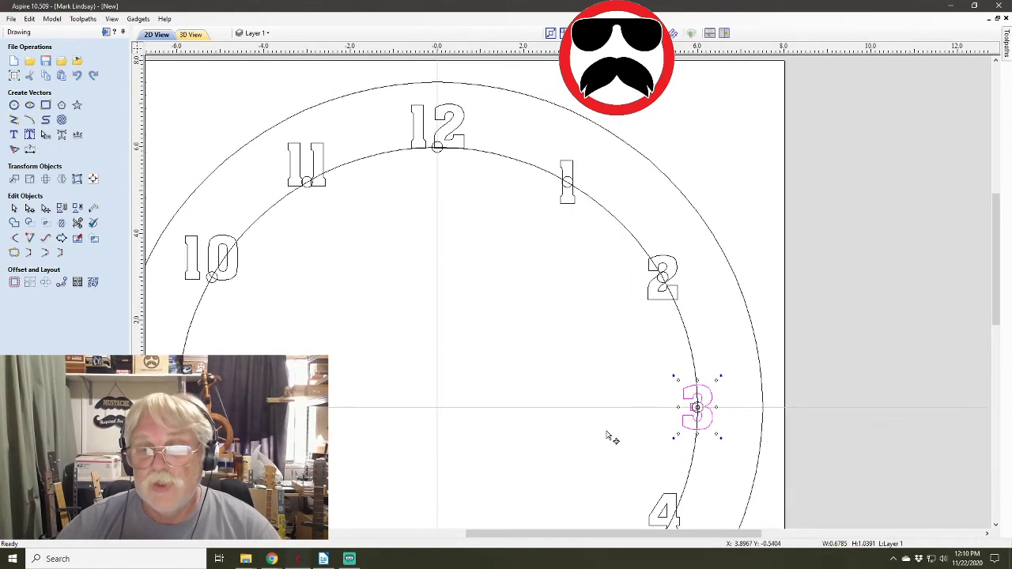
scroll(670, 403, "down", 3)
left_click(613, 378)
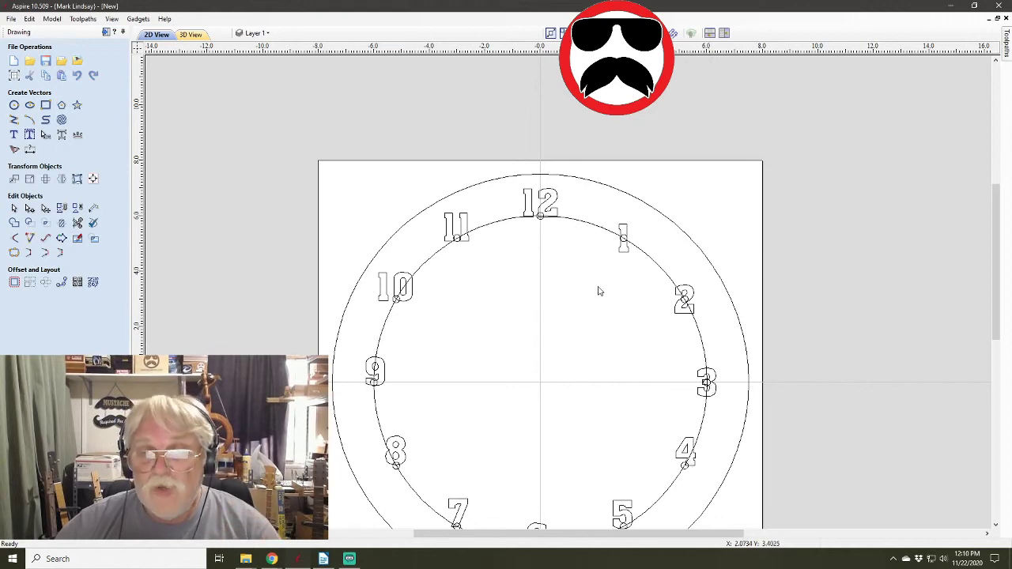
scroll(571, 399, "down", 1)
scroll(560, 388, "up", 1)
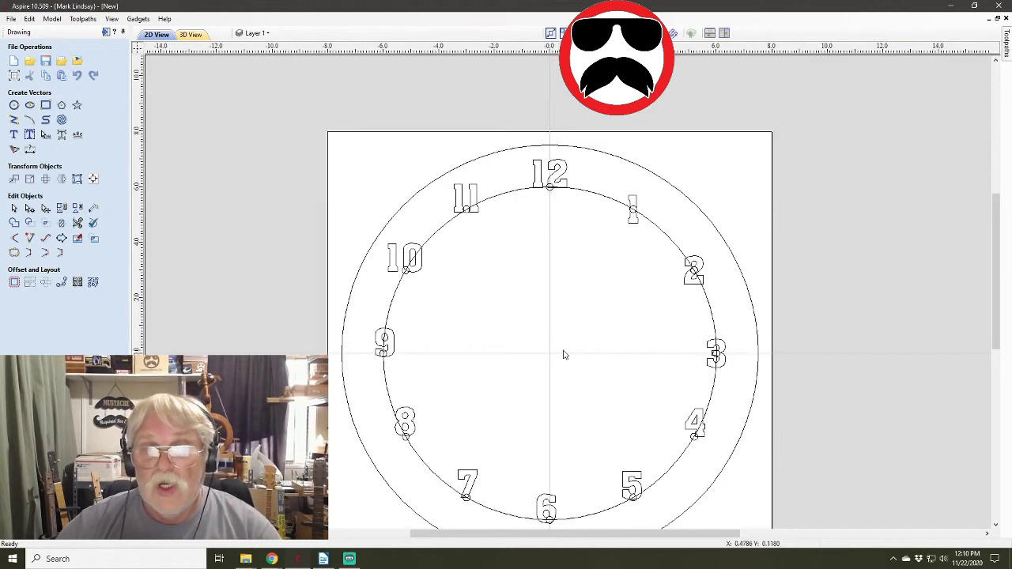
left_click(12, 20)
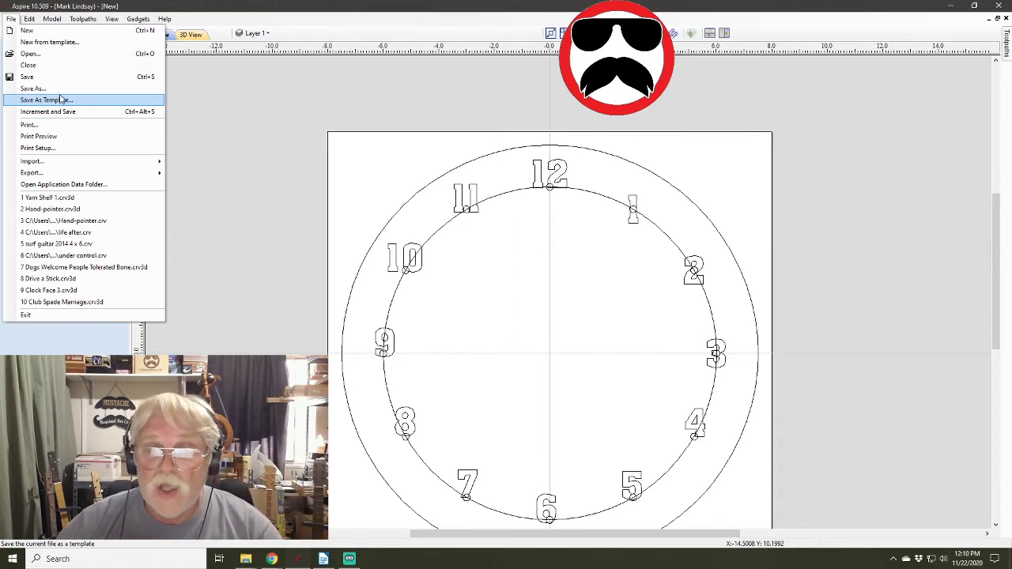
left_click(283, 122)
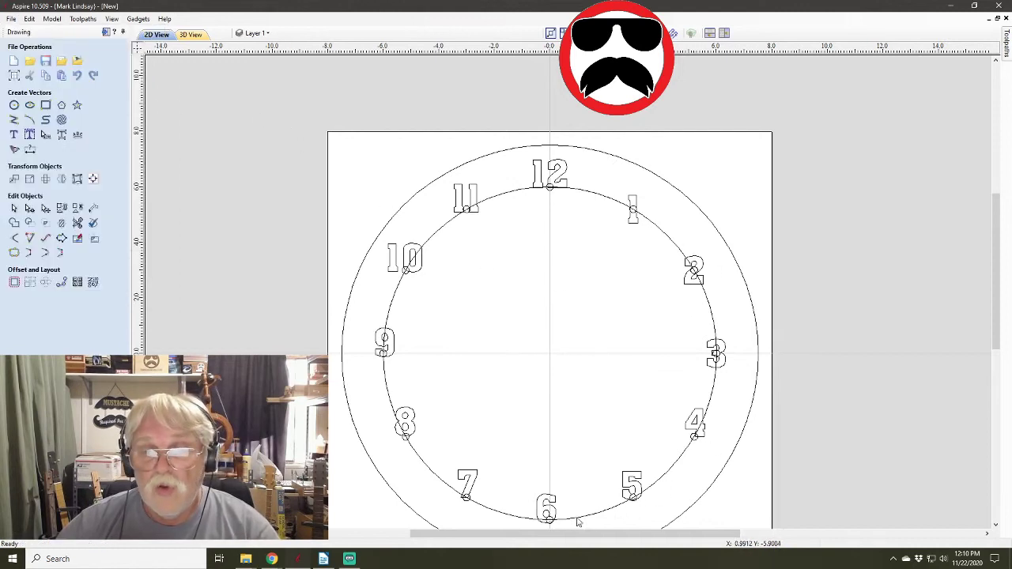
scroll(565, 367, "down", 1)
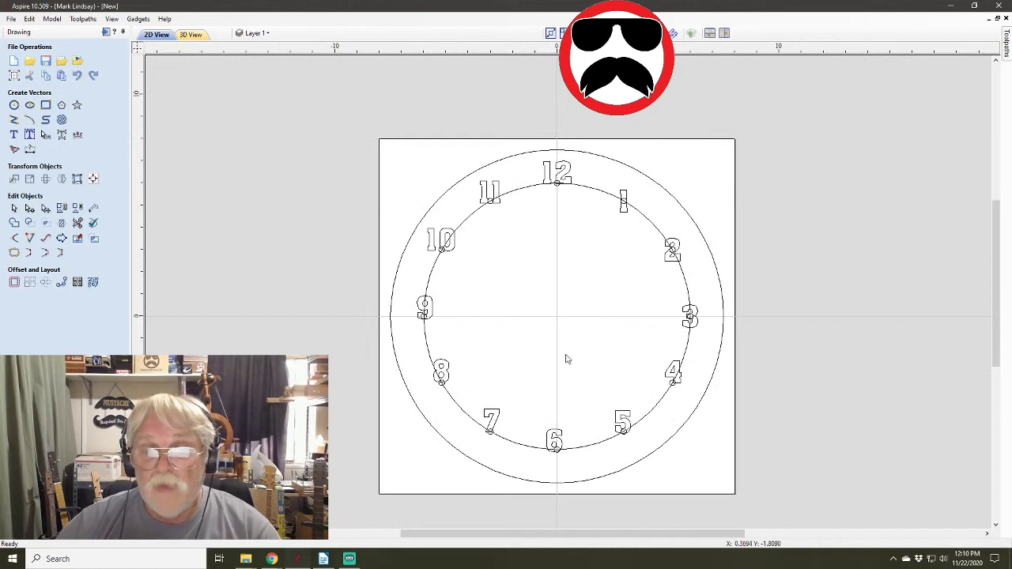
scroll(583, 340, "up", 1)
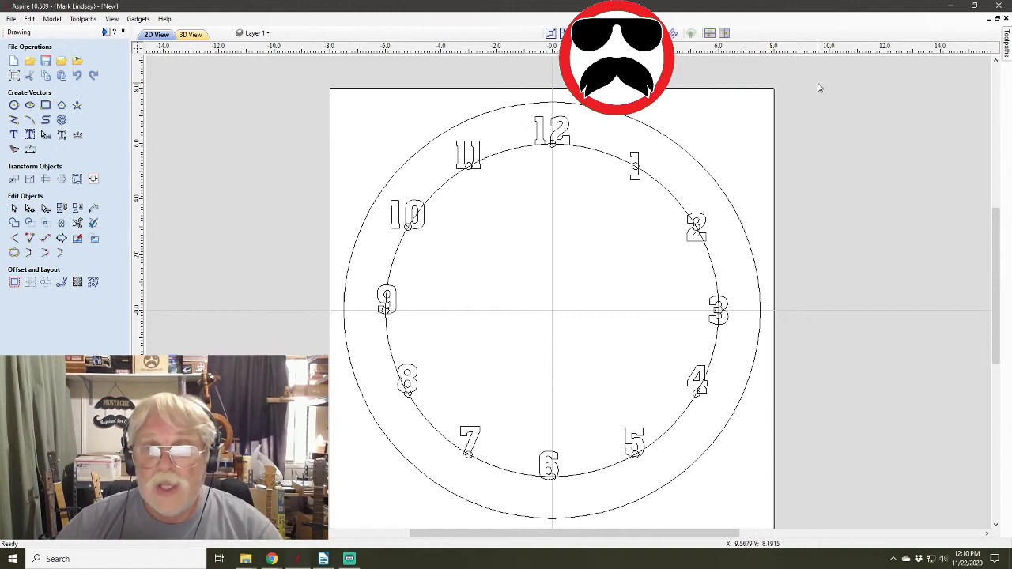
Select the entire clock face and scale it proportionally to 12 inches wide about its centre, then clear the selection
mouse_move(823, 83)
left_mouse_down()
mouse_move(377, 529)
mouse_move(299, 519)
left_mouse_up()
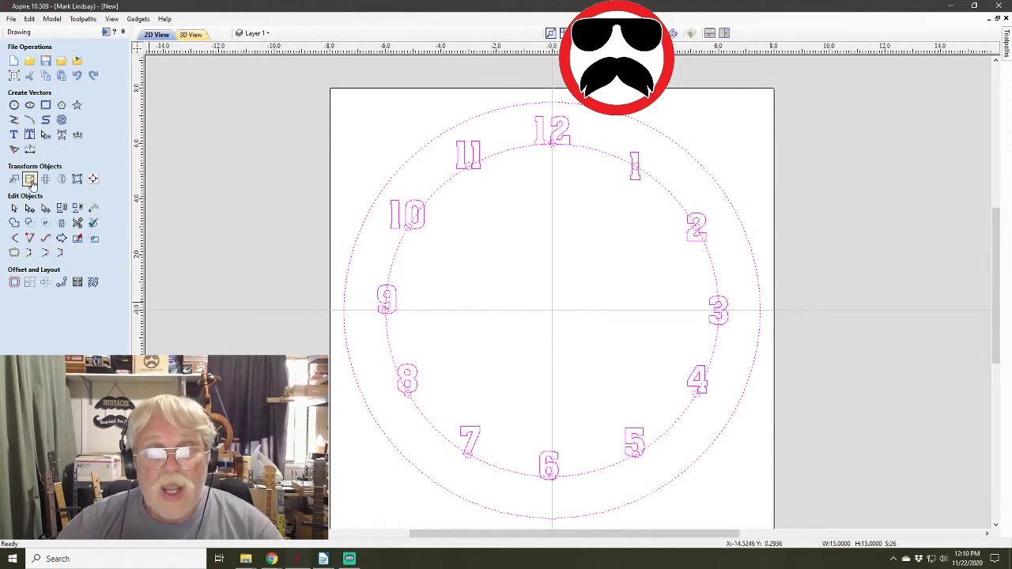
left_click(30, 181)
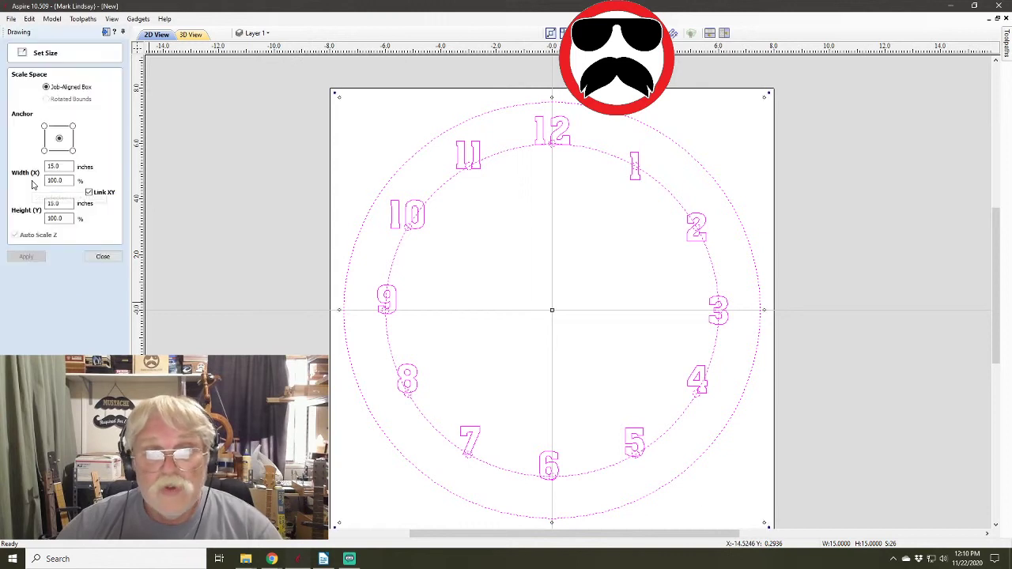
left_click(65, 166)
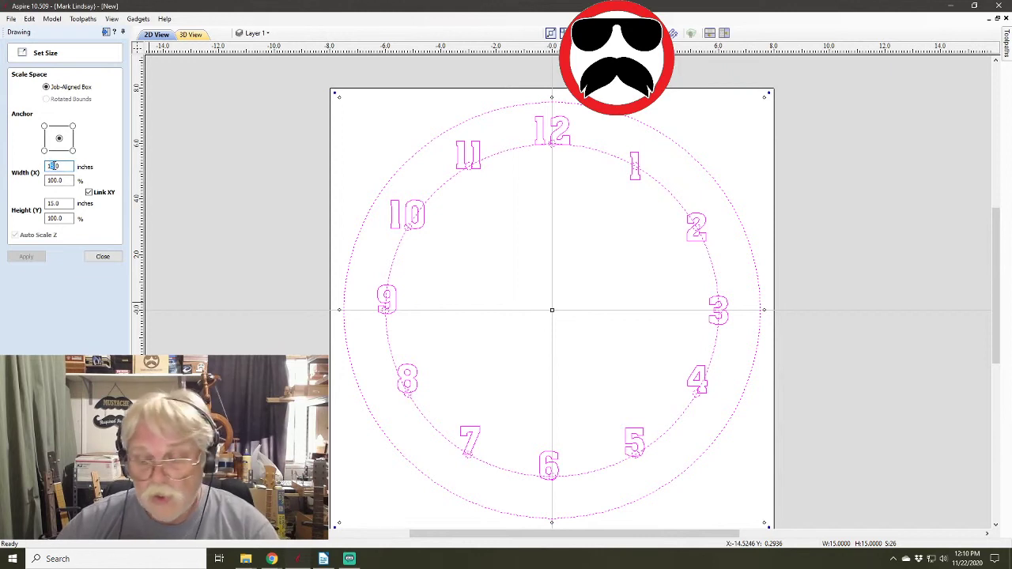
type("2")
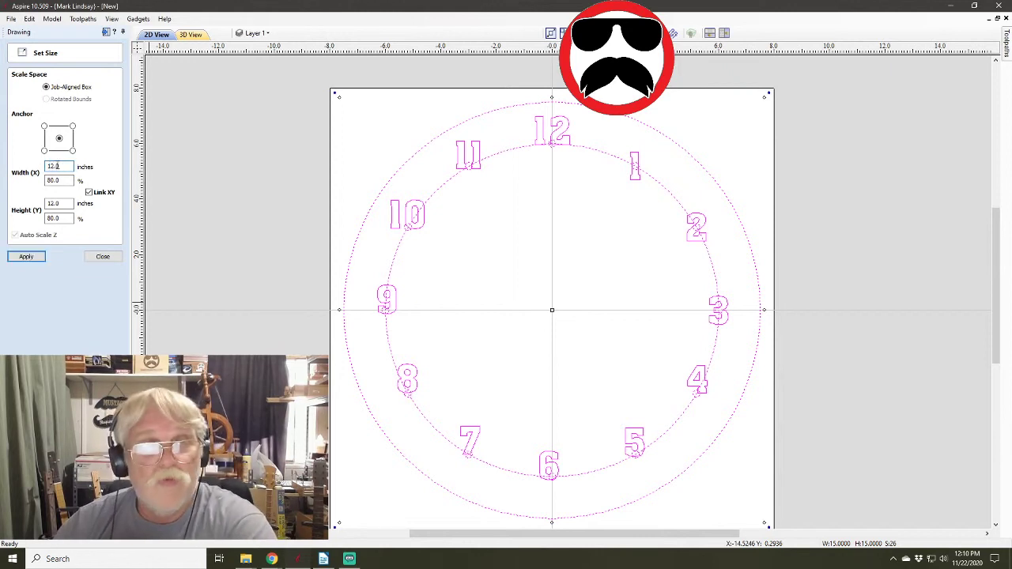
left_click(31, 257)
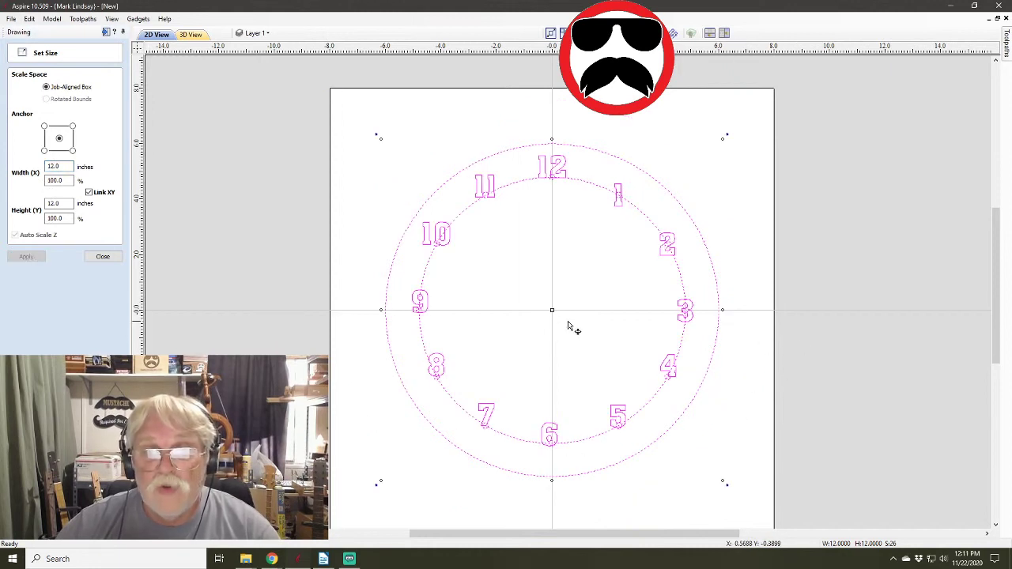
key("Escape")
left_click(103, 256)
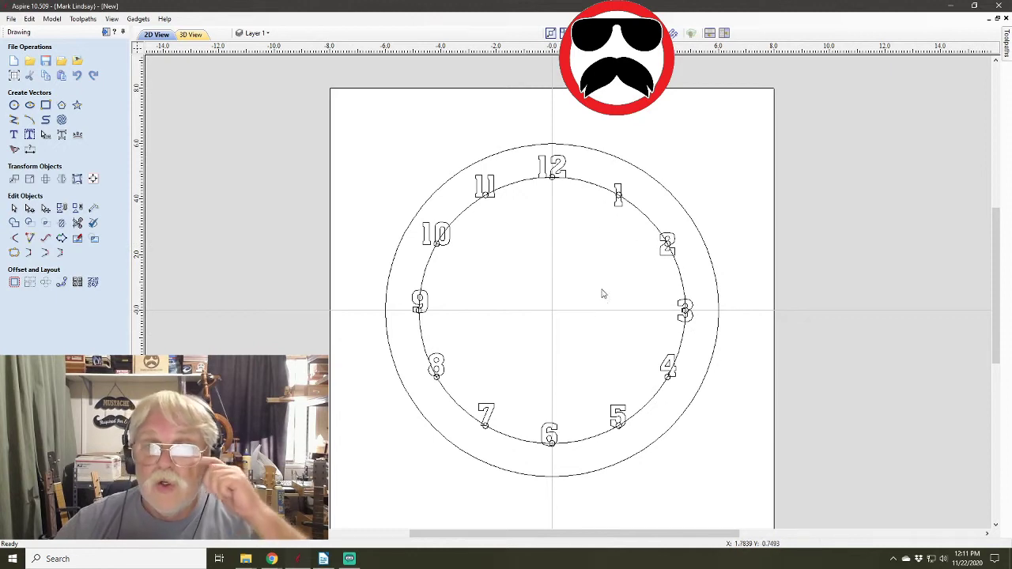
scroll(595, 266, "up", 1)
scroll(609, 227, "up", 1)
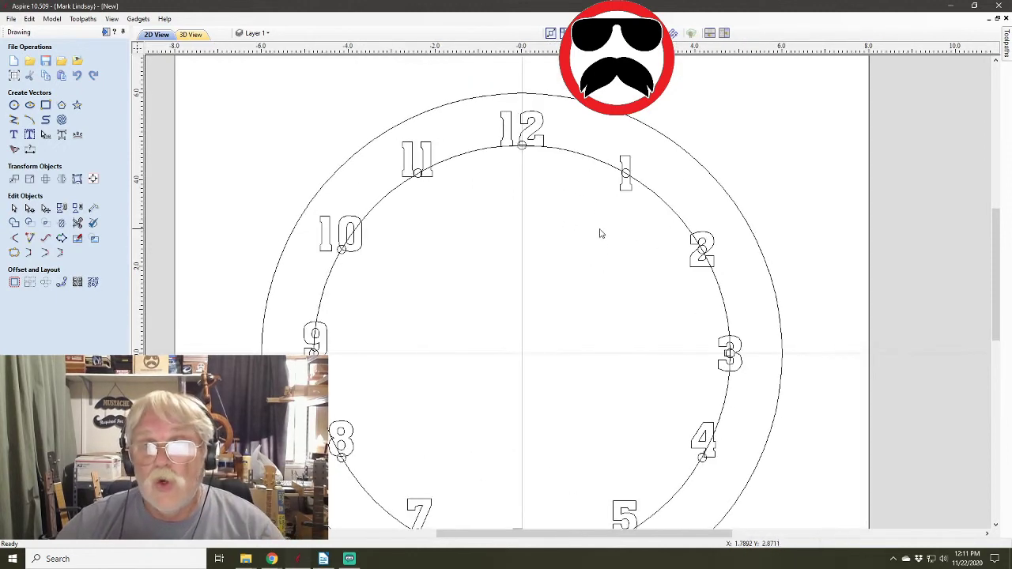
left_click(627, 192)
left_click(702, 252, "shift")
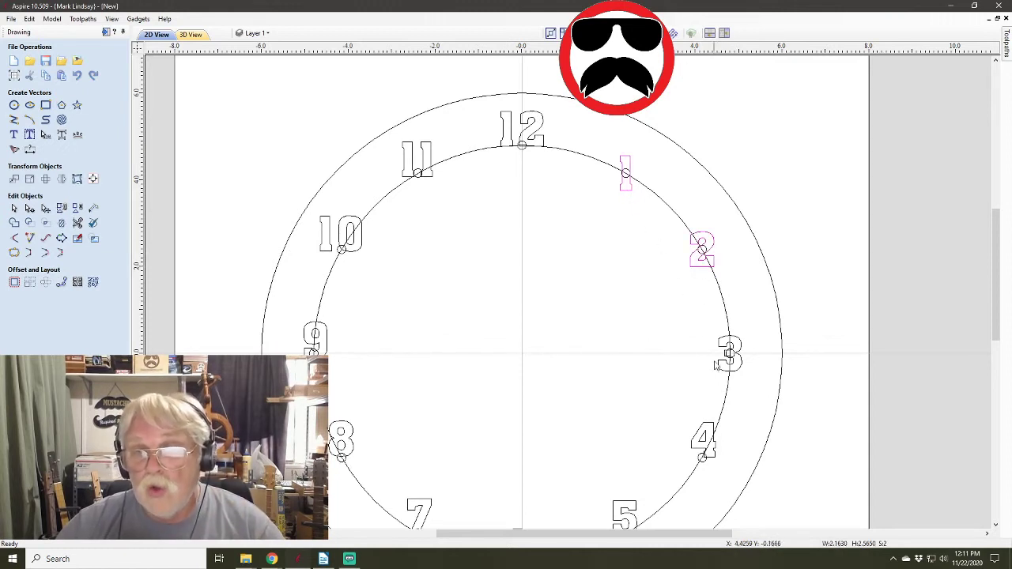
left_click(721, 372, "shift")
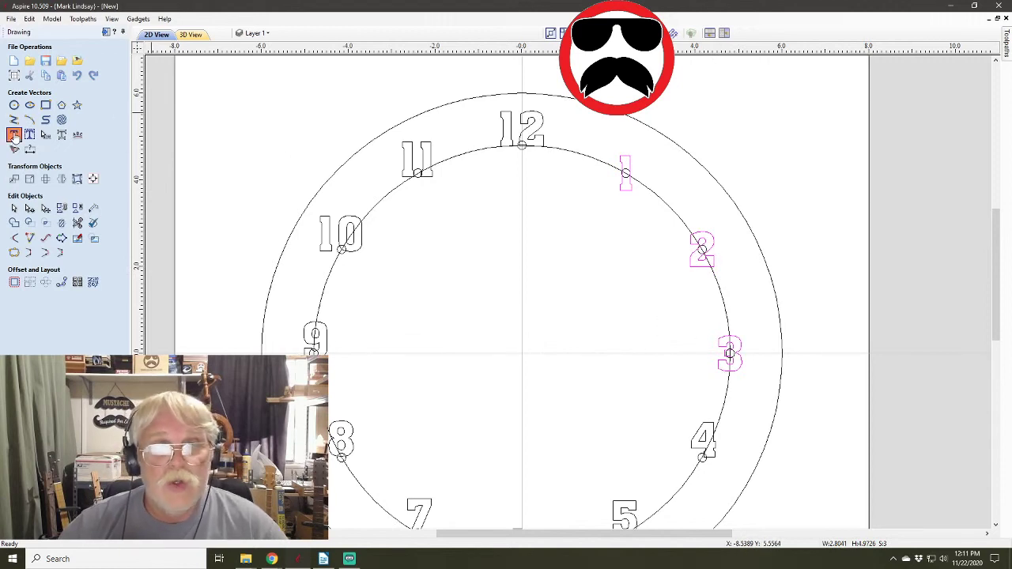
Open the numeral 1 for text editing and change its font to Arial TUR
left_click(15, 136)
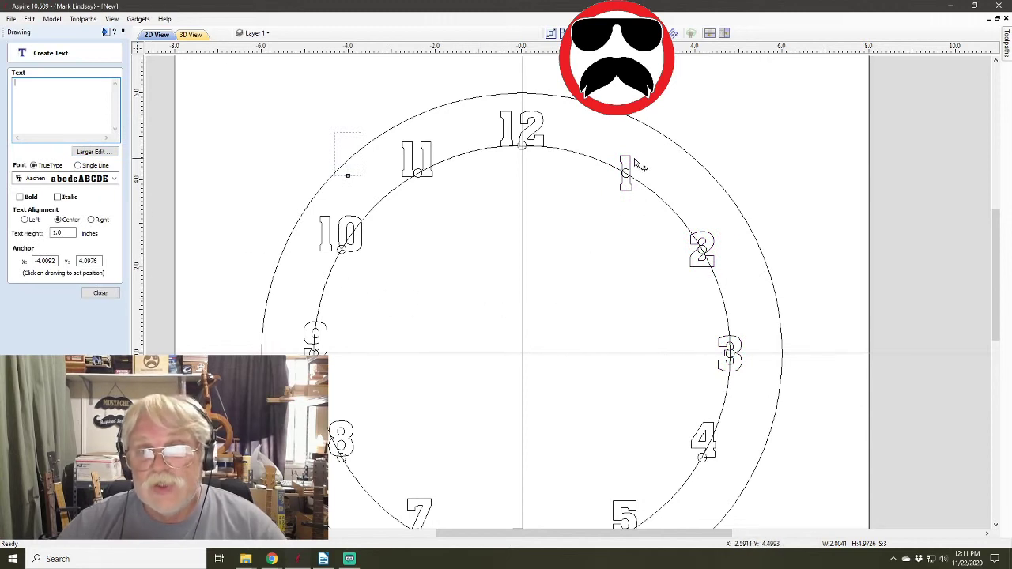
left_click(626, 158)
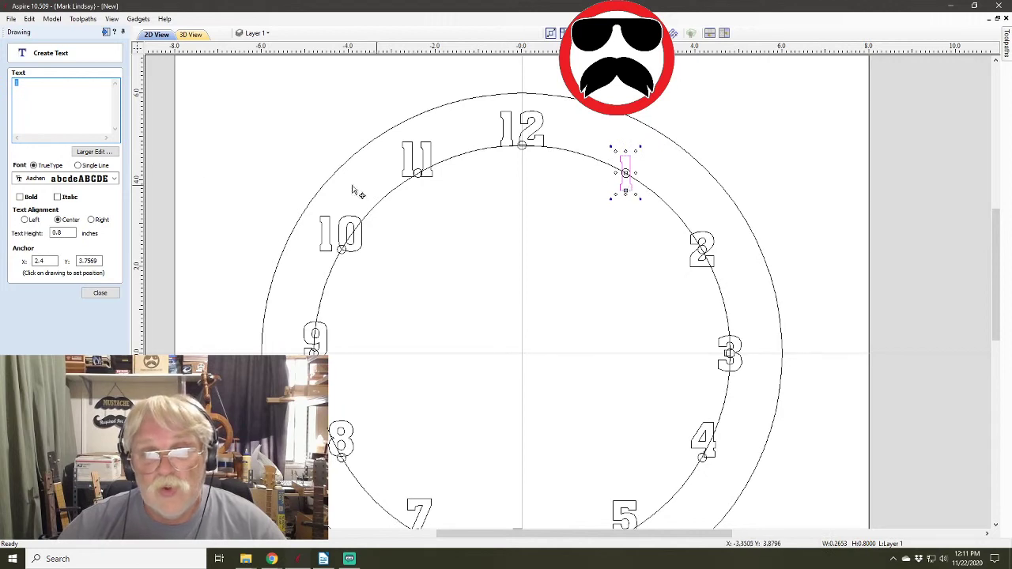
left_click(113, 179)
left_click(69, 205)
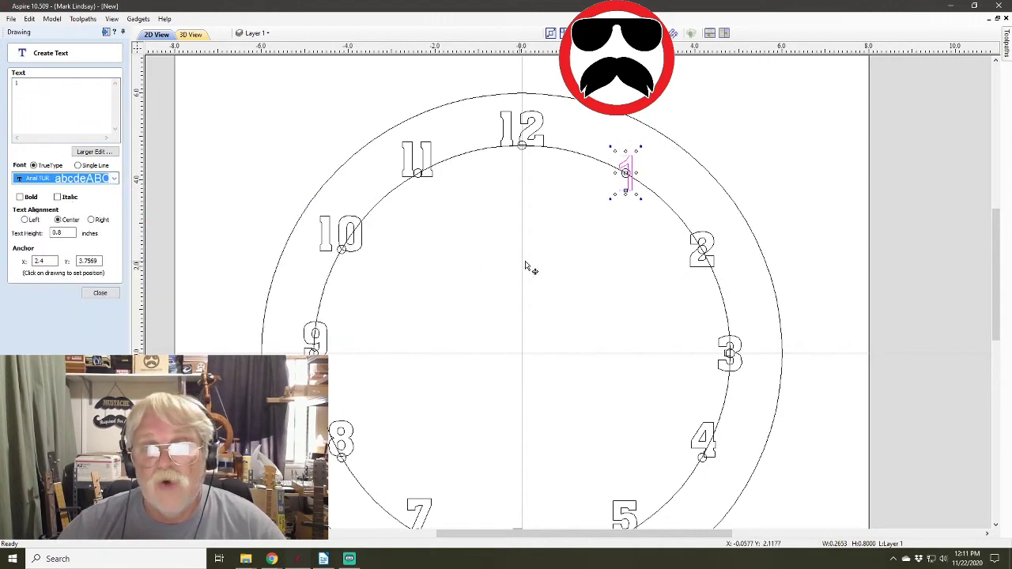
Change the font of the numeral 2 to Arial Special G1 and finish text editing
left_click(698, 271)
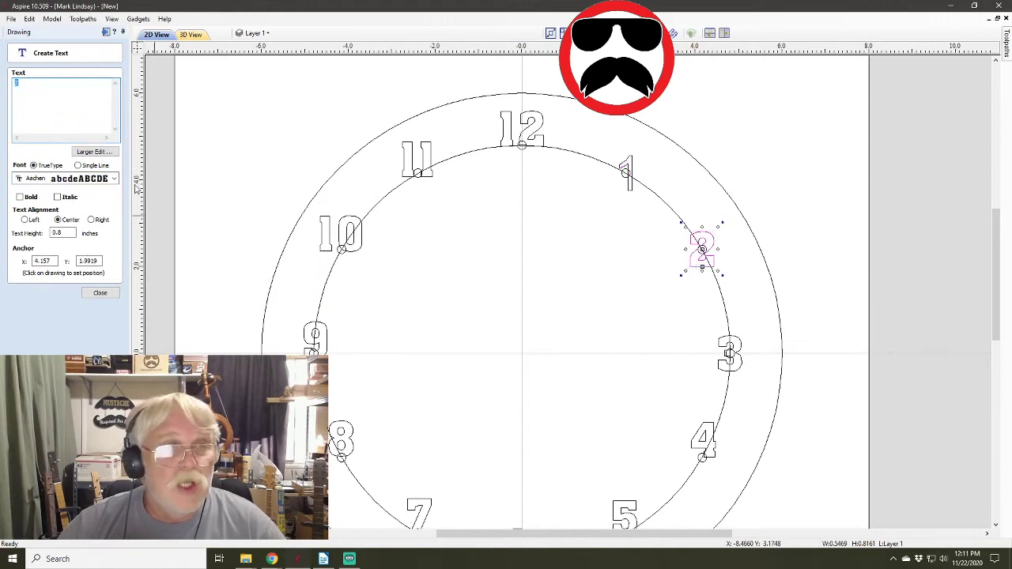
left_click(114, 178)
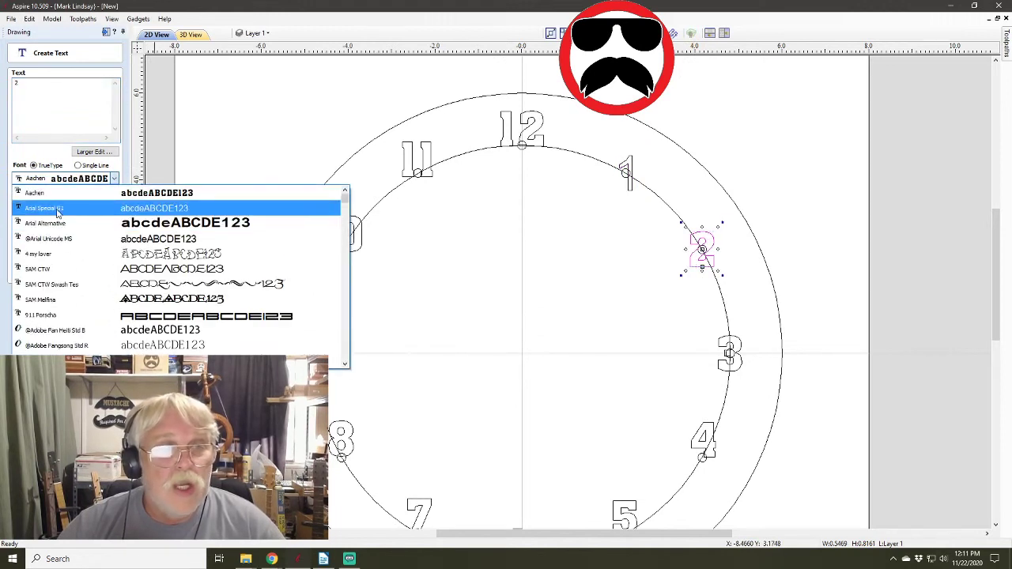
left_click(62, 208)
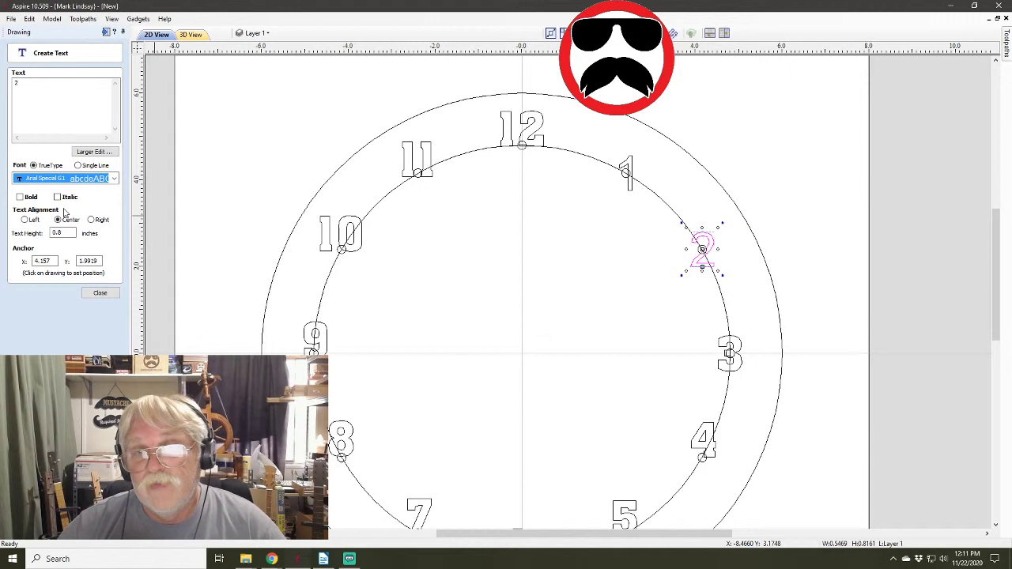
left_click(646, 311)
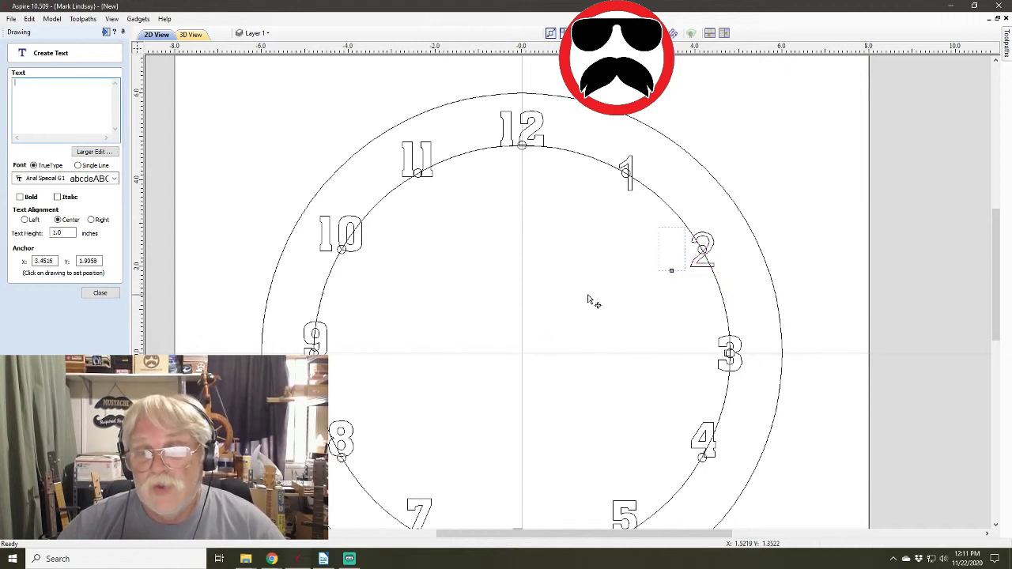
scroll(594, 287, "down", 1)
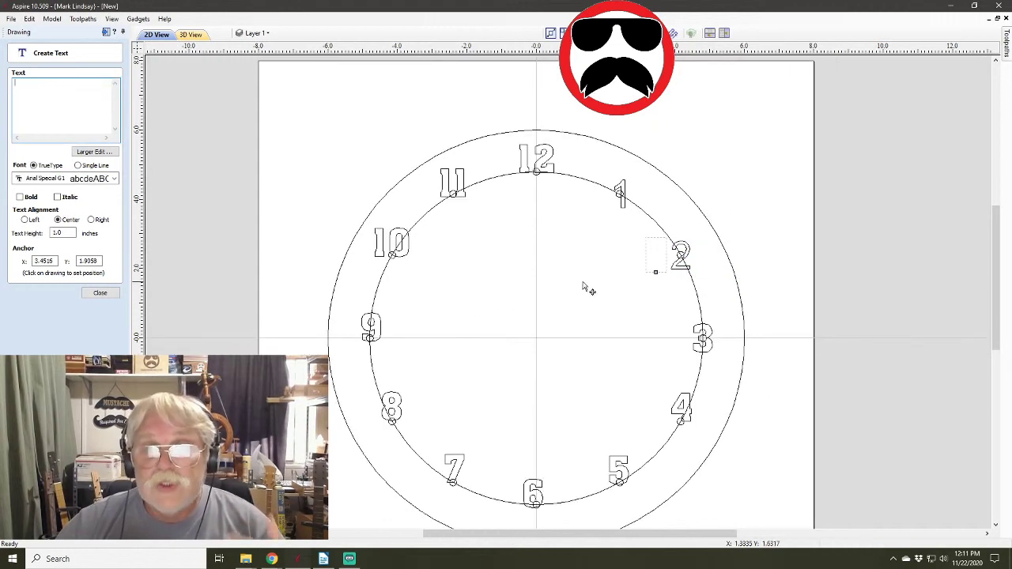
left_click(99, 293)
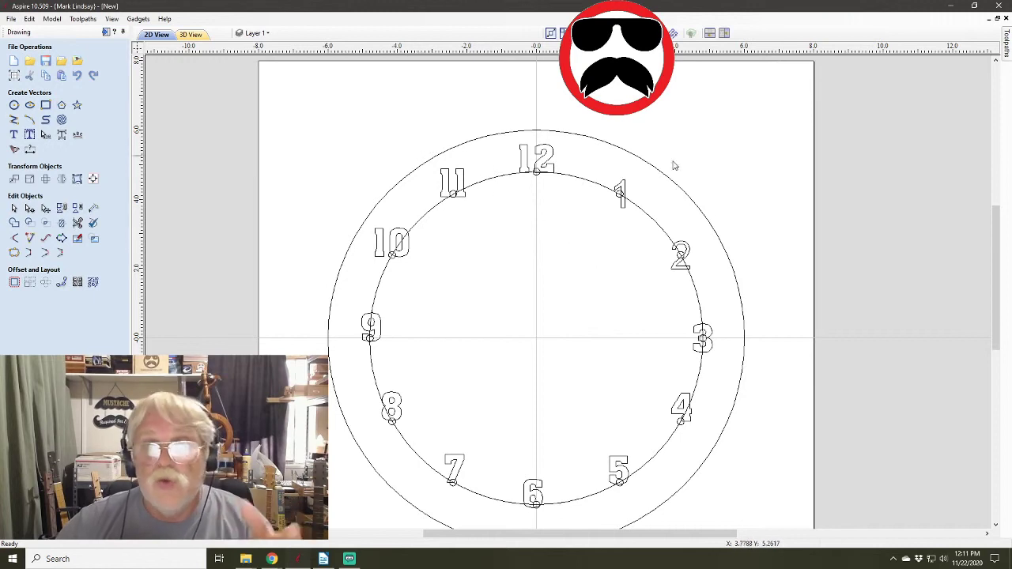
left_click(12, 19)
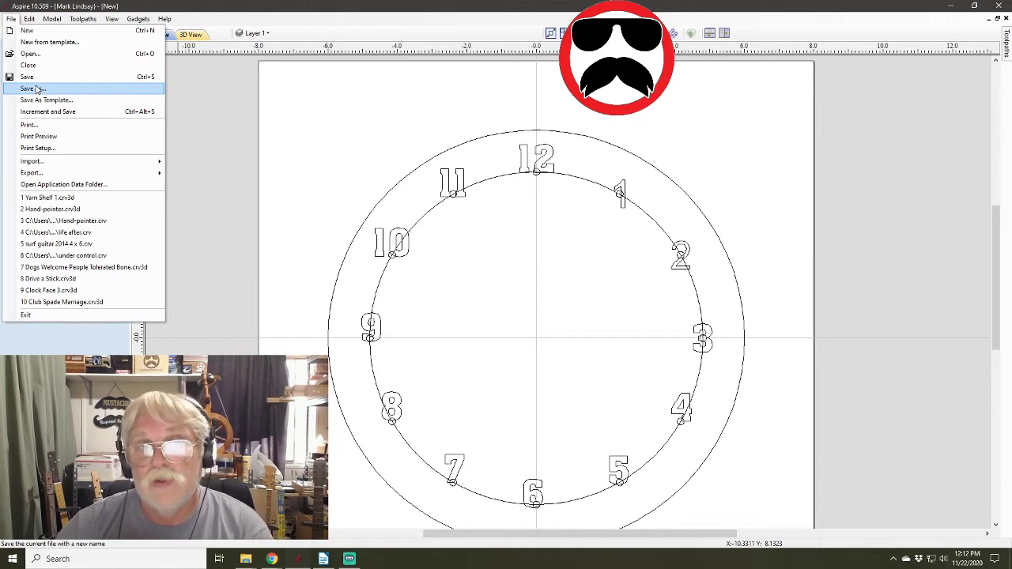
left_click(214, 87)
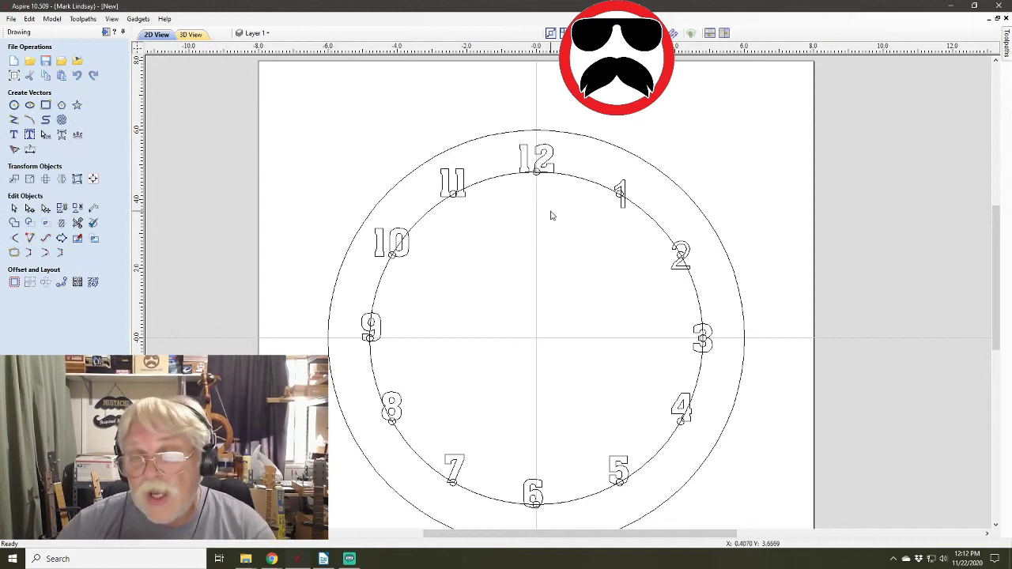
Hide the Markers layer and select all twelve numerals without the outer circle of the clock face
left_click(257, 33)
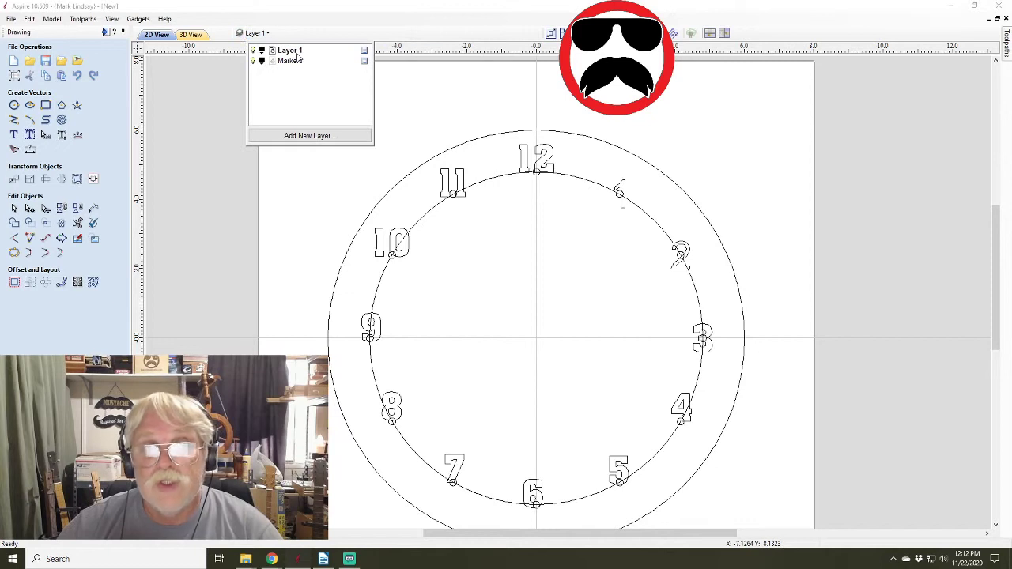
left_click(253, 61)
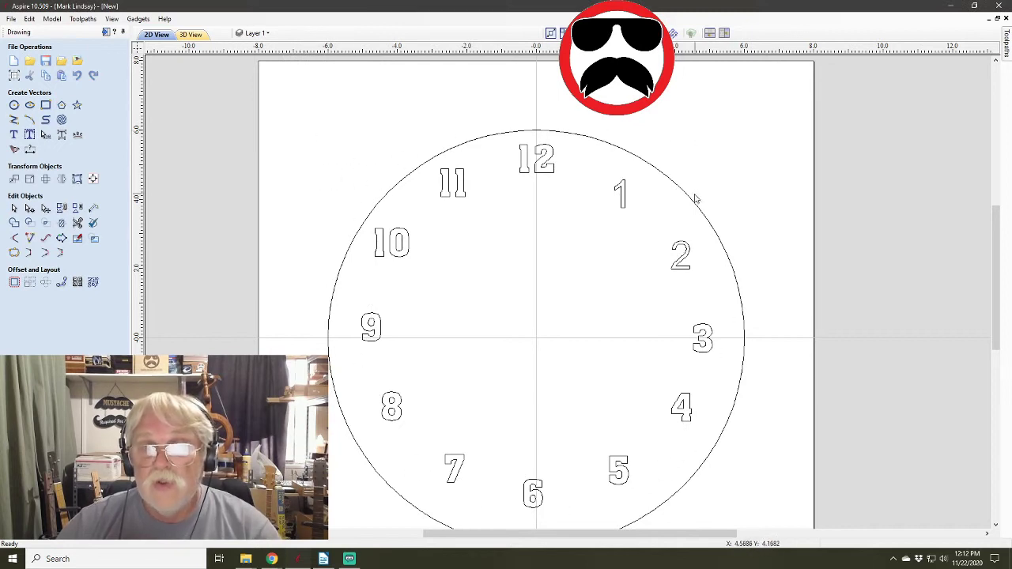
left_click_drag(289, 137, 729, 517)
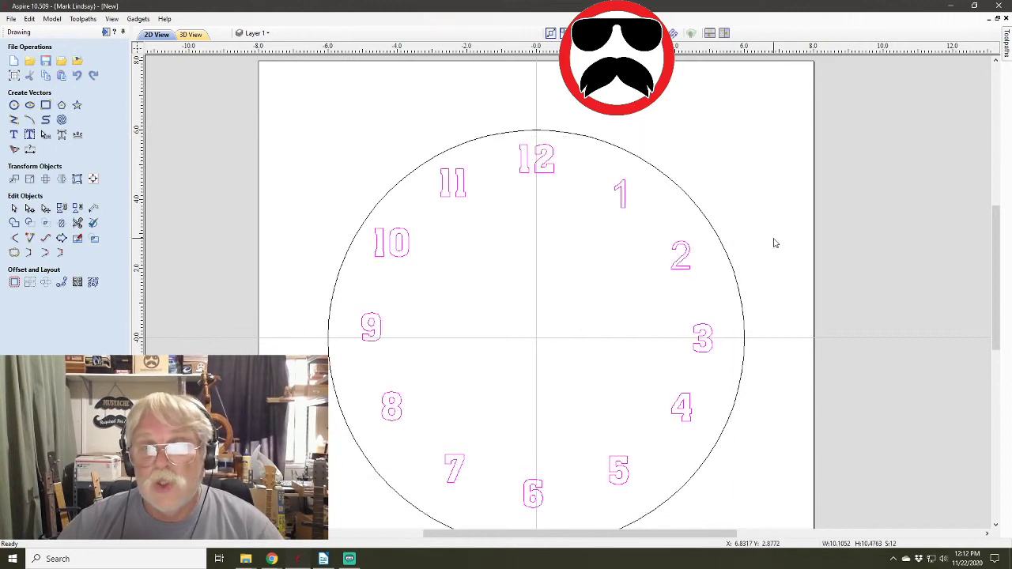
View the available toolpath operations for the numerals and return to the drawing tools with the whole clock face in view
left_click(107, 33)
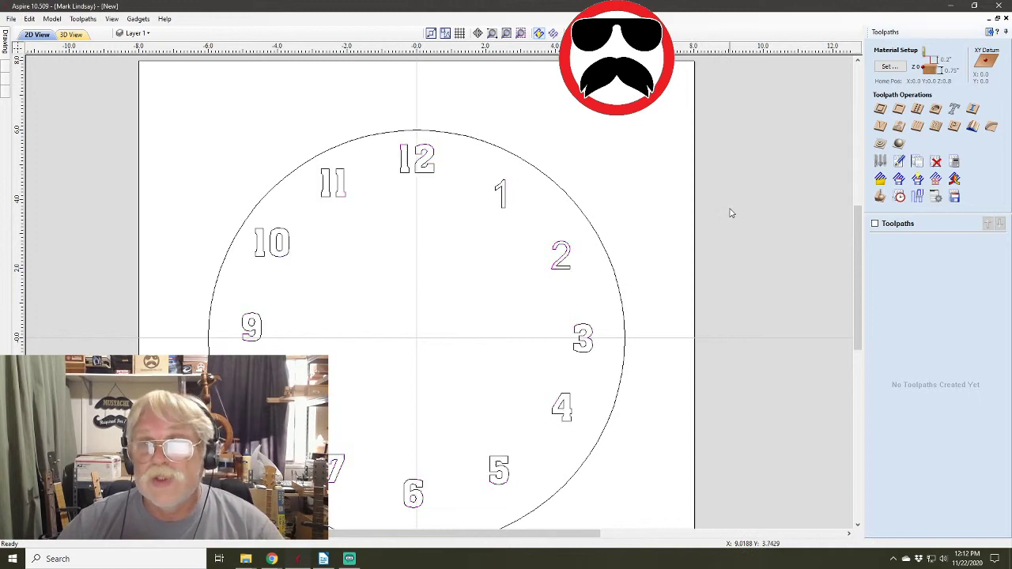
left_click(987, 33)
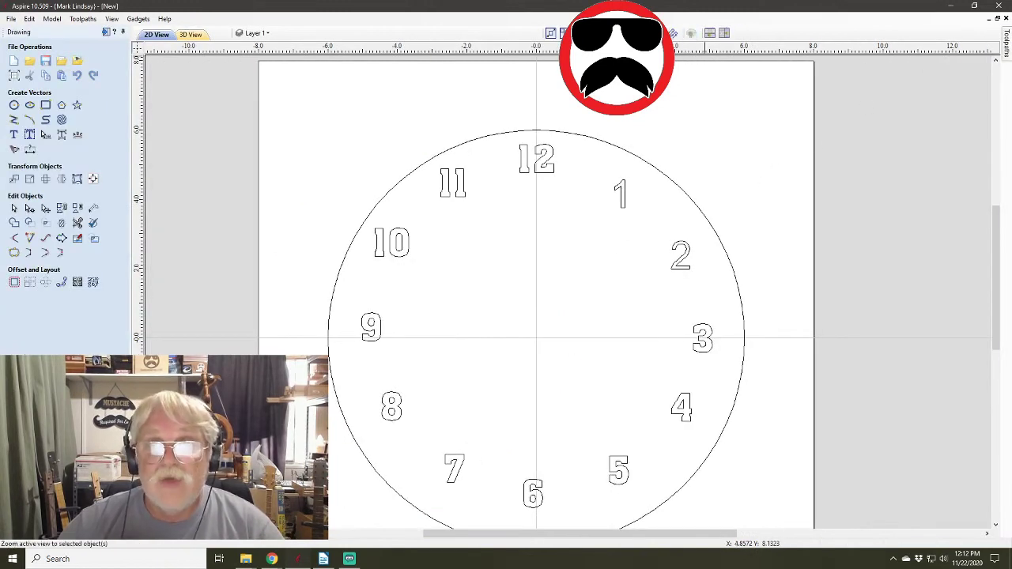
left_click(662, 33)
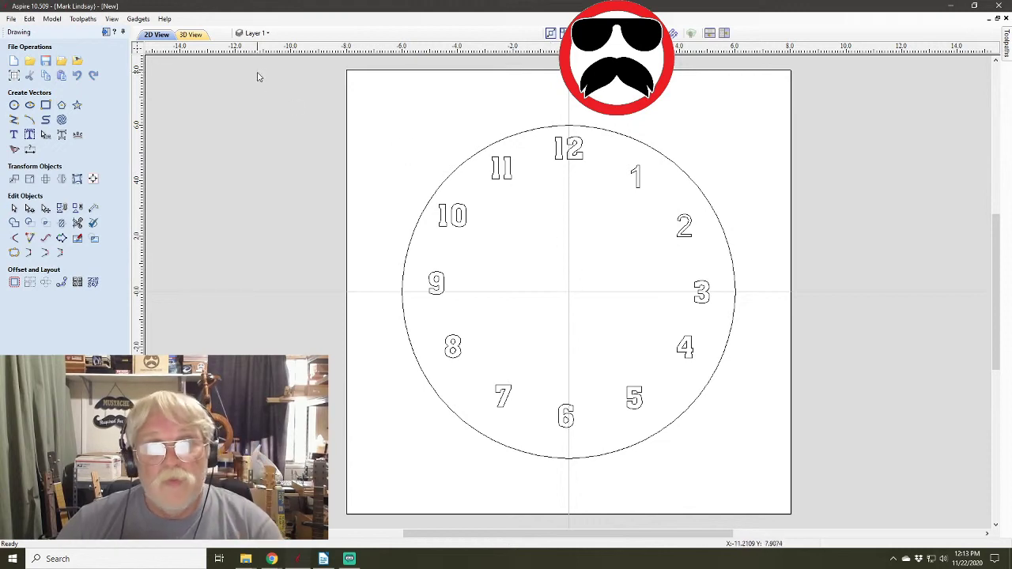
Show the Markers layer to compare the numerals with their marker circles, and hide it again
left_click(269, 35)
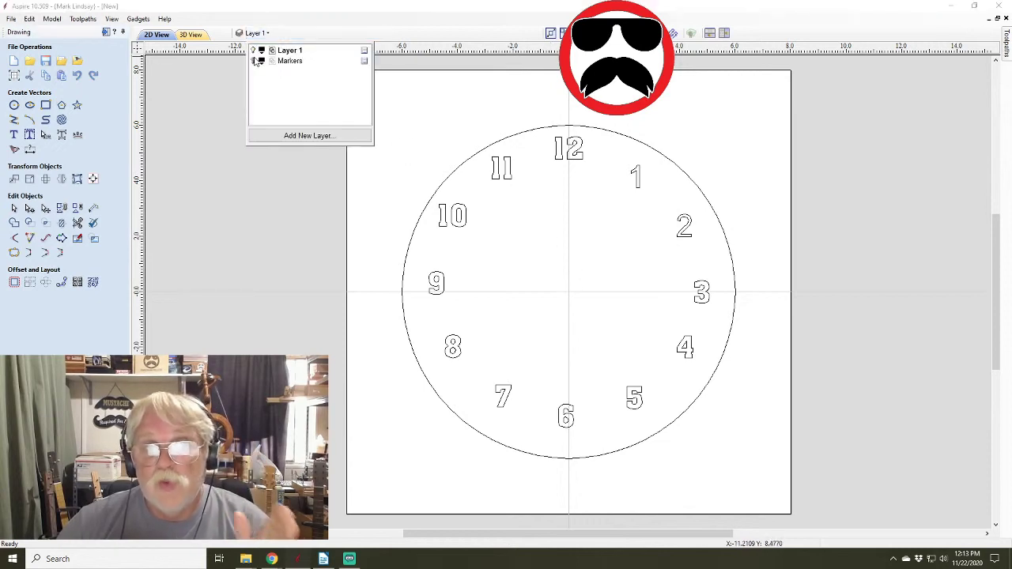
left_click(254, 61)
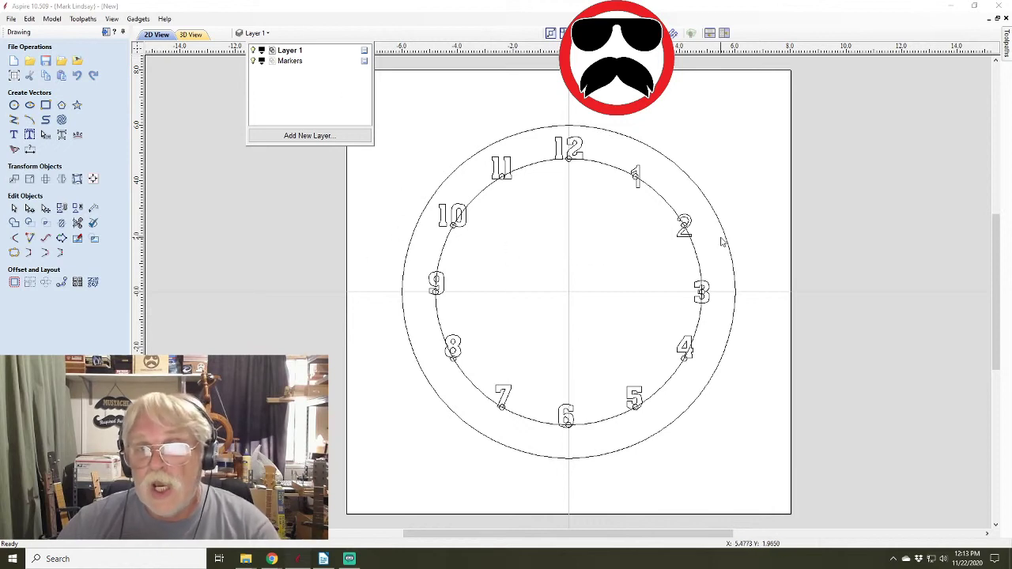
left_click(253, 62)
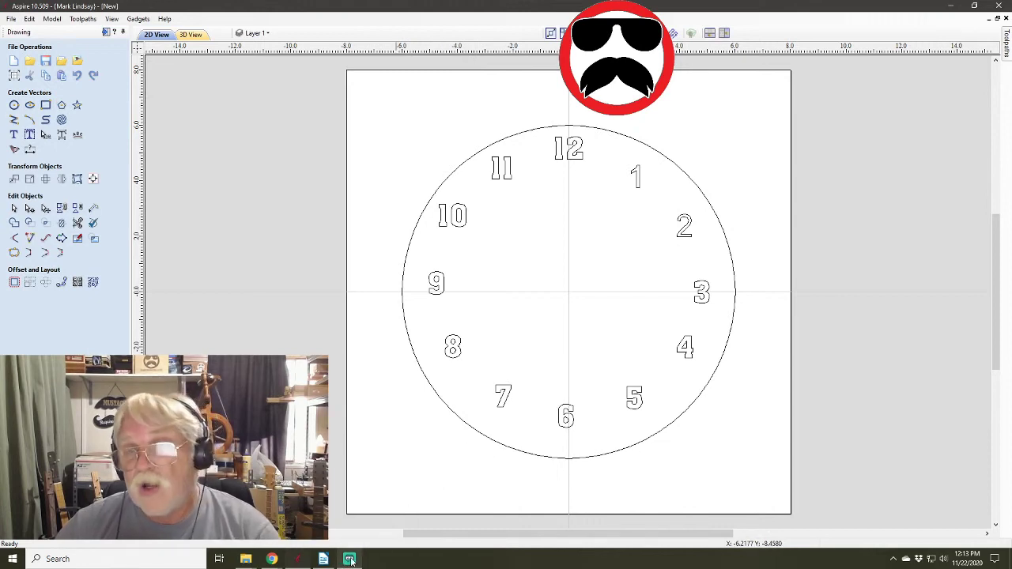
mouse_move(341, 561)
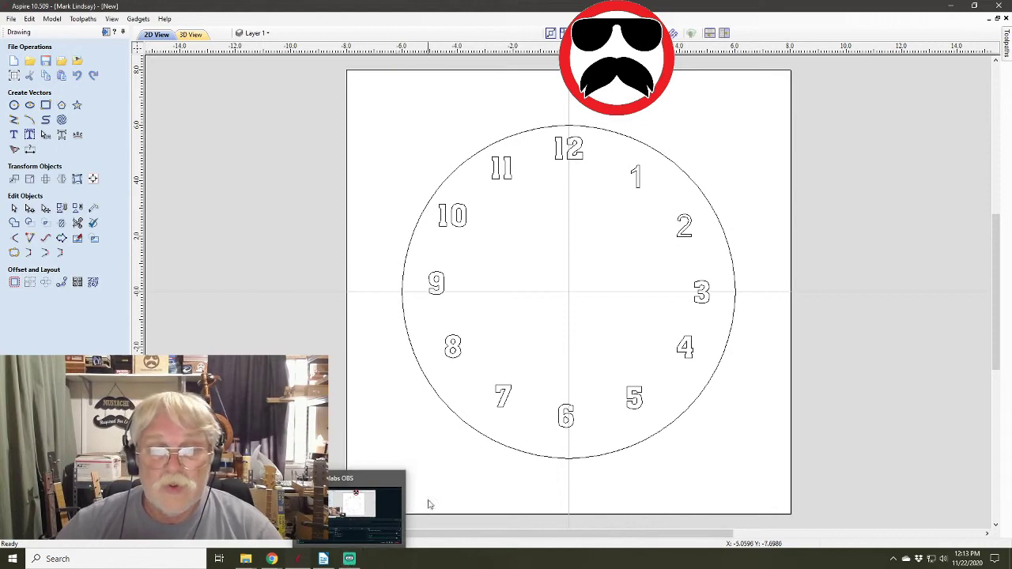